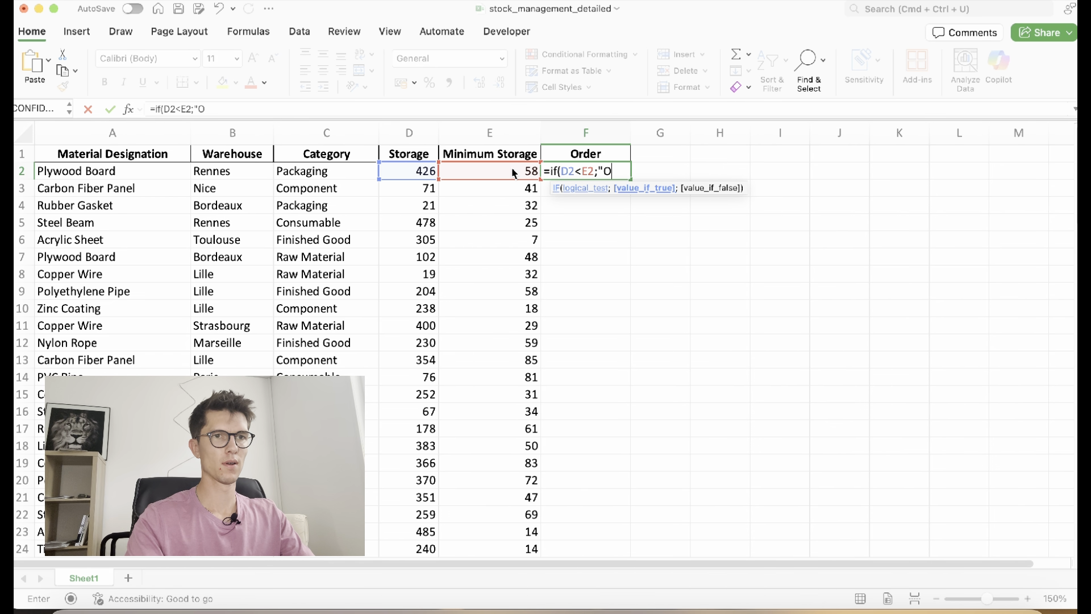
Complete =IF(D2<E2;"Order";"") in F2 and fill it down the Order column
{"action": "type", "text": "rder\""}
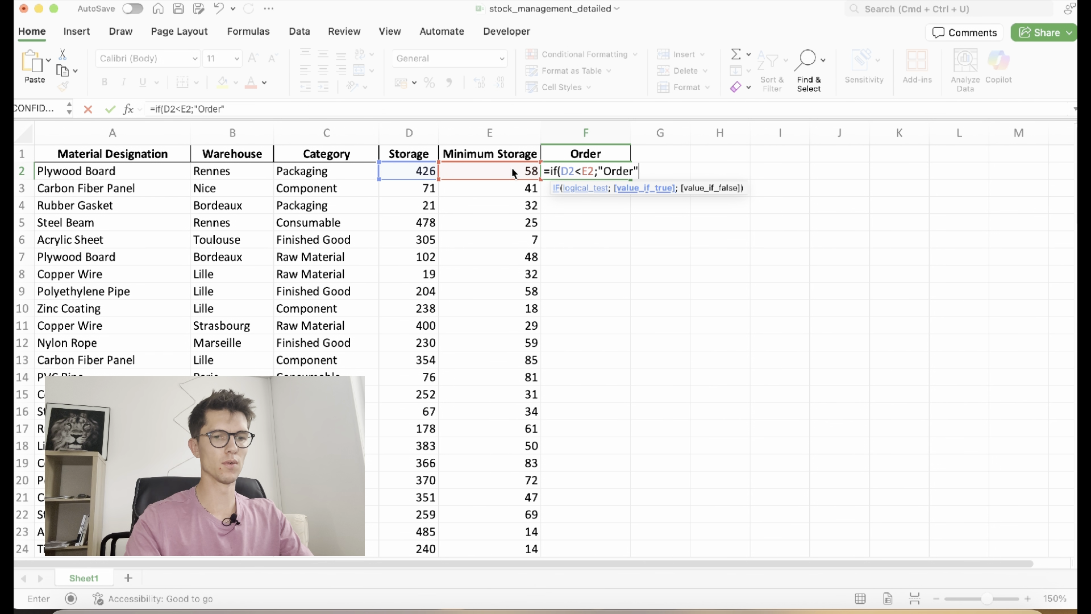
{"action": "type", "text": ";\"\")"}
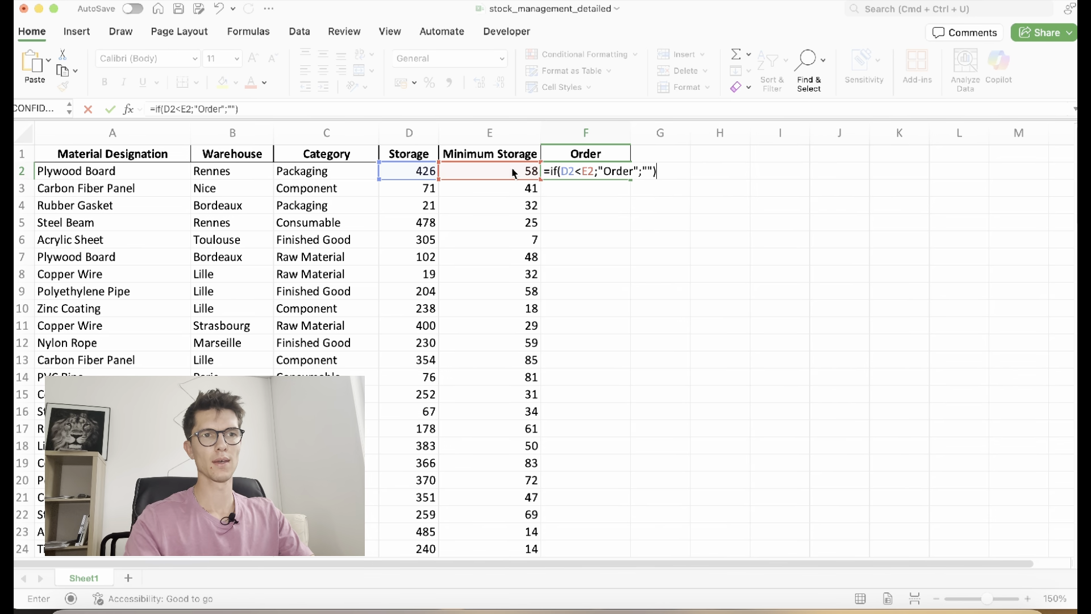
{"action": "key", "text": "Return"}
{"action": "left_click", "coordinate": [570, 166]}
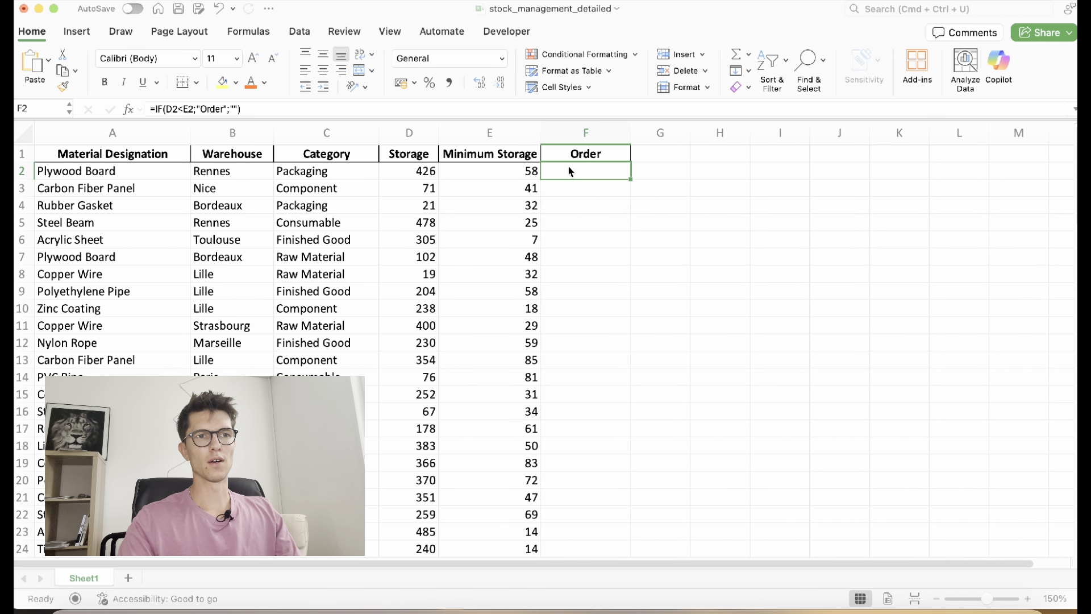
{"action": "double_click", "coordinate": [631, 178]}
Verify that row 4 shows Order because its storage of 21 is below its minimum of 32
{"action": "left_click", "coordinate": [585, 260]}
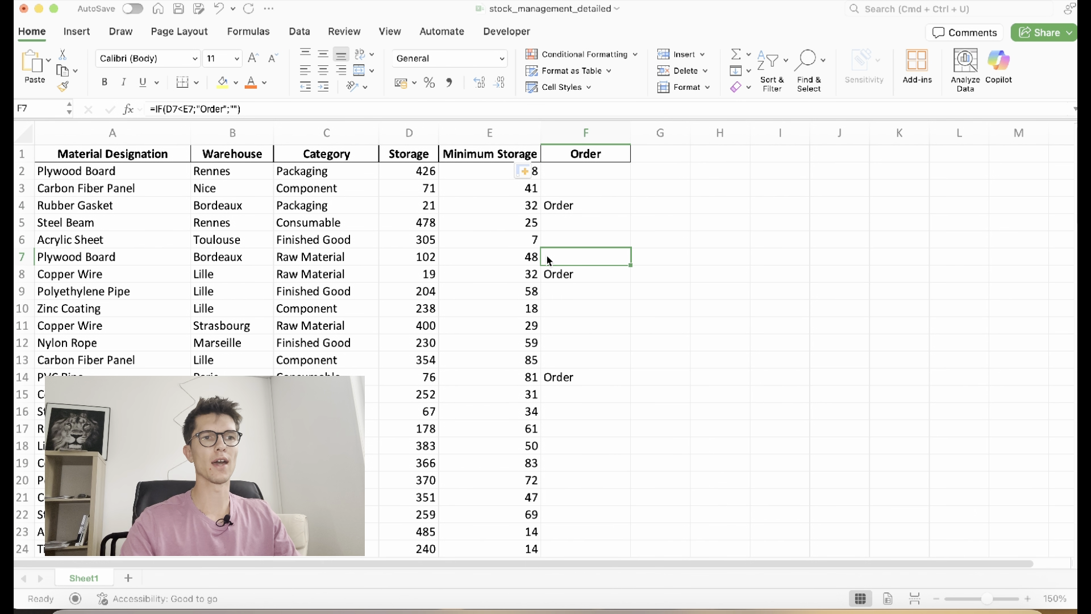
{"action": "left_click", "coordinate": [437, 210]}
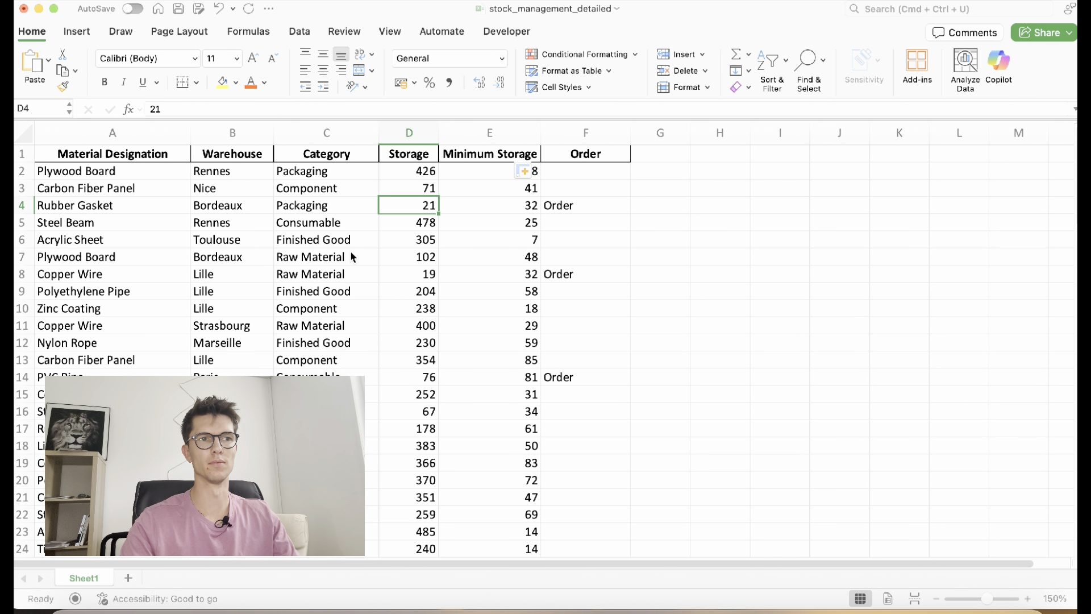
{"action": "left_click", "coordinate": [482, 209]}
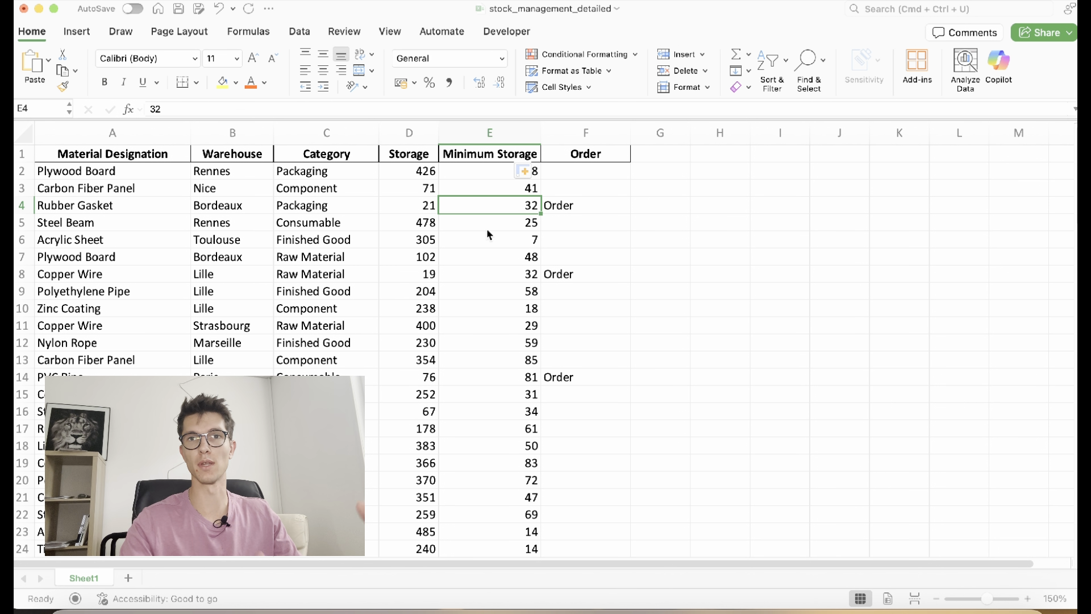
{"action": "left_click", "coordinate": [561, 209]}
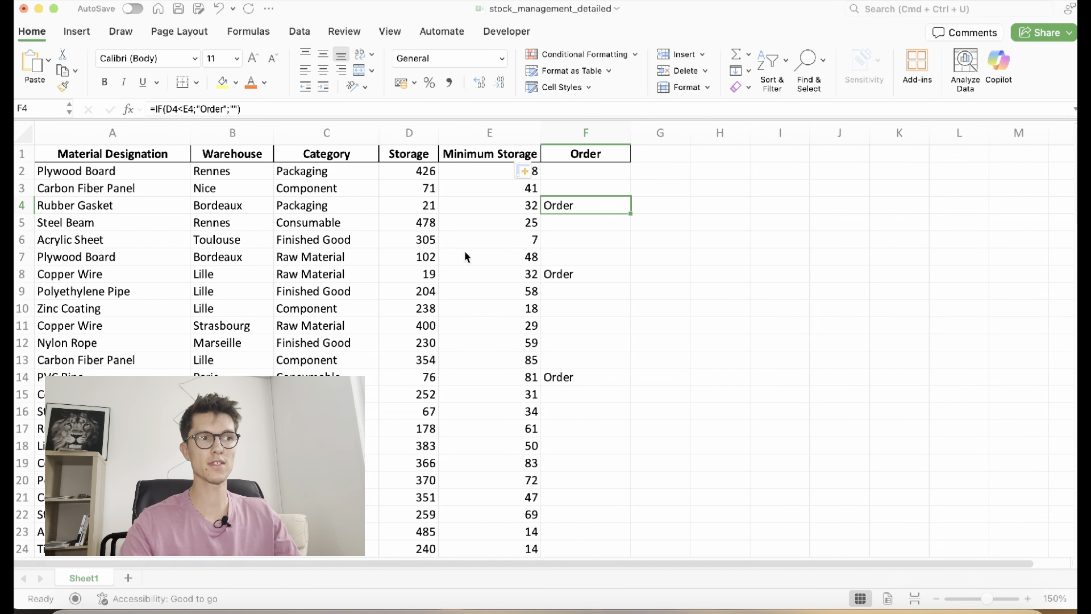
{"action": "scroll", "coordinate": [588, 267], "scroll_direction": "down", "scroll_amount": 10}
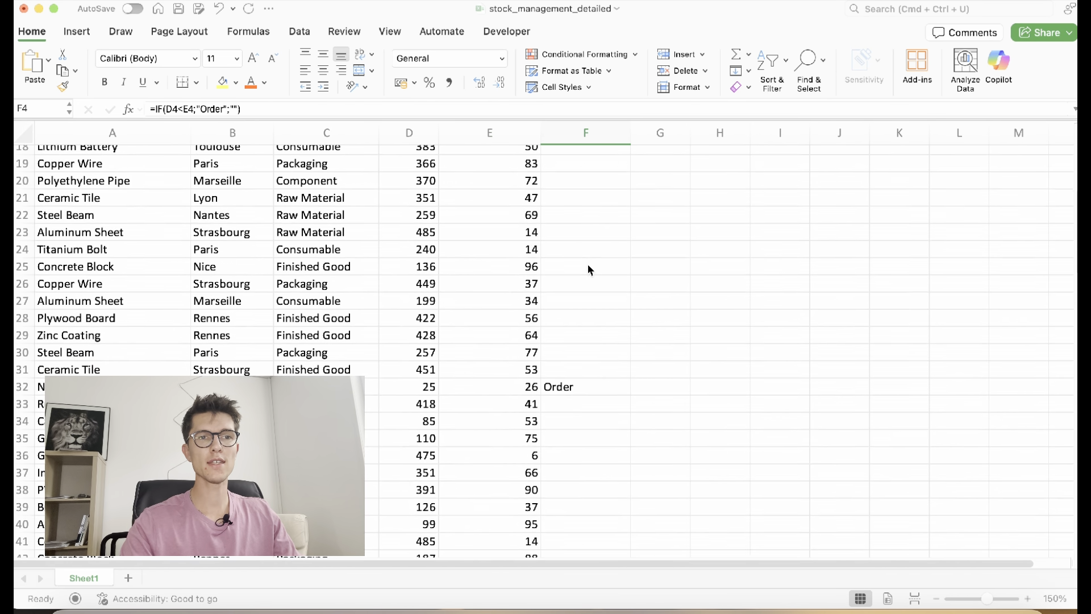
{"action": "scroll", "coordinate": [587, 268], "scroll_direction": "up", "scroll_amount": 10}
Select the Order column from F2 down to row 101
{"action": "left_click", "coordinate": [577, 175]}
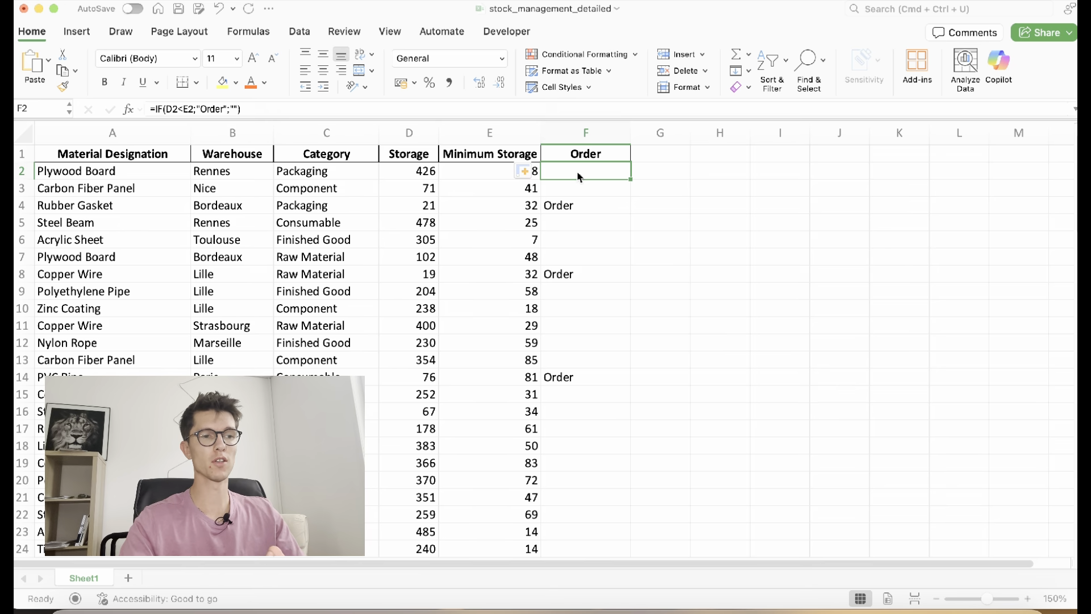
{"action": "key", "text": "ctrl+shift+Down"}
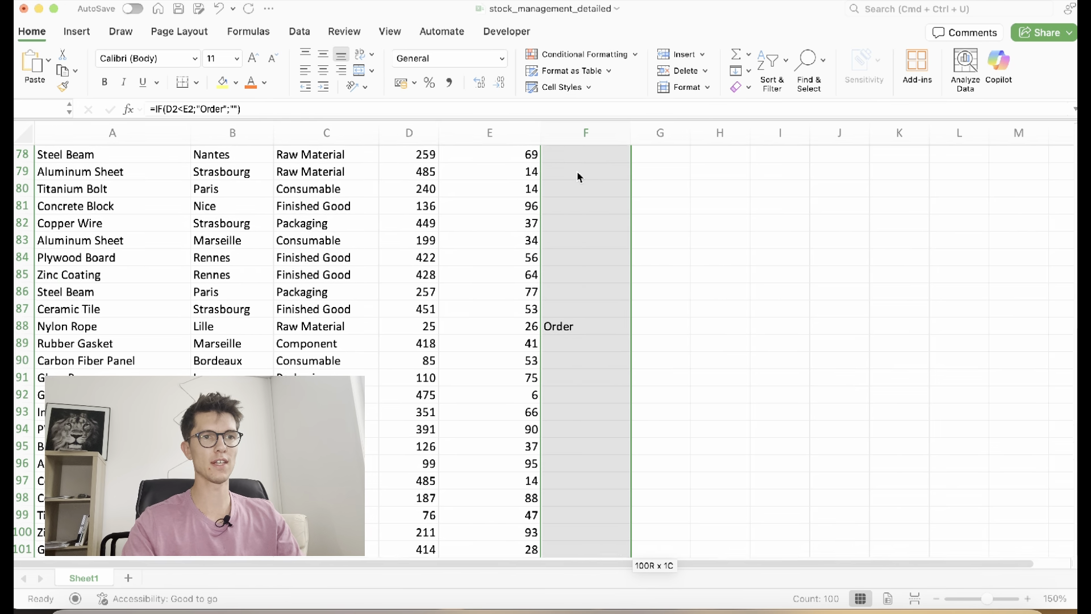
{"action": "scroll", "coordinate": [536, 287], "scroll_direction": "up", "scroll_amount": 20}
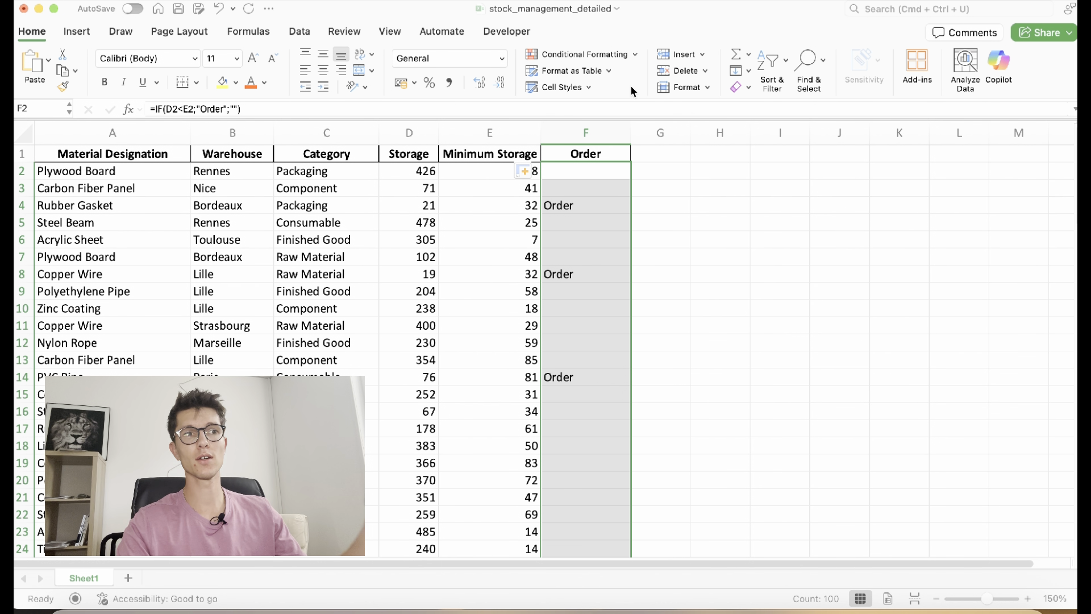
Add a Classic rule giving cells containing 'Order' a light red fill with dark red text
{"action": "left_click", "coordinate": [616, 58]}
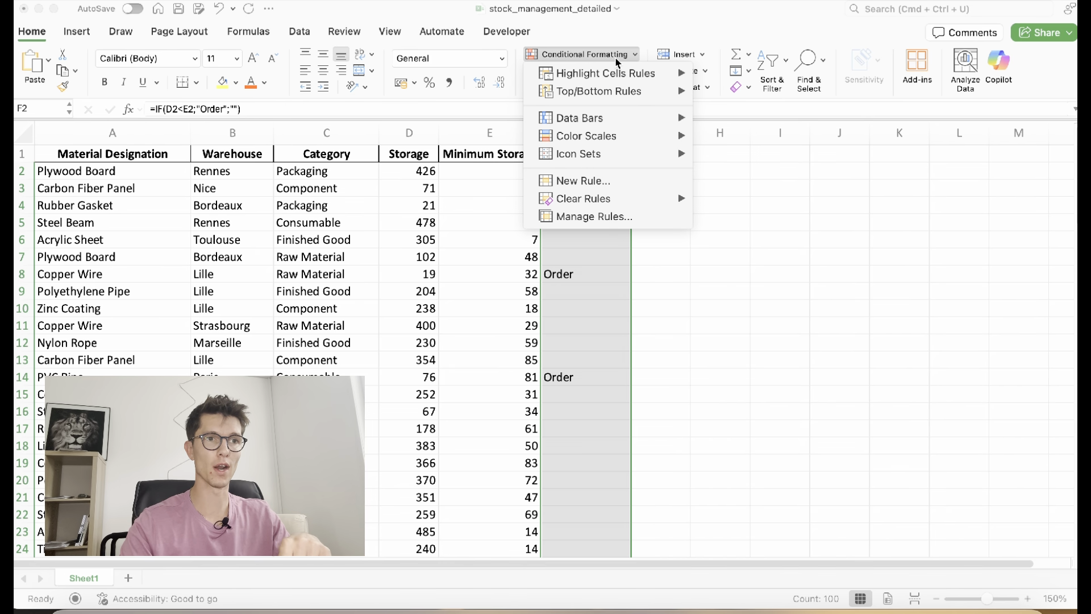
{"action": "mouse_move", "coordinate": [616, 82]}
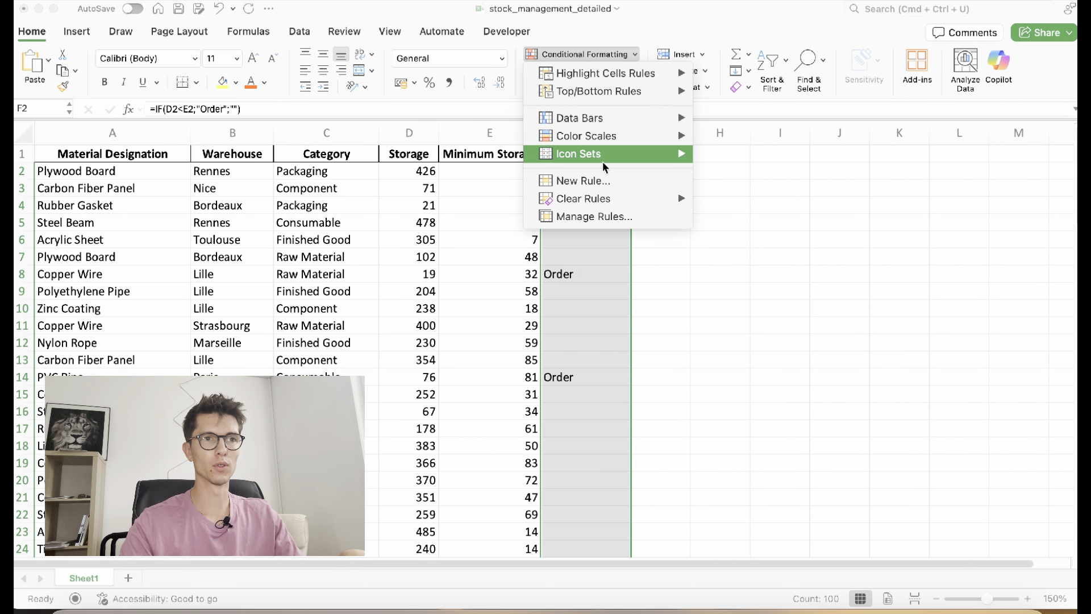
{"action": "left_click", "coordinate": [598, 183]}
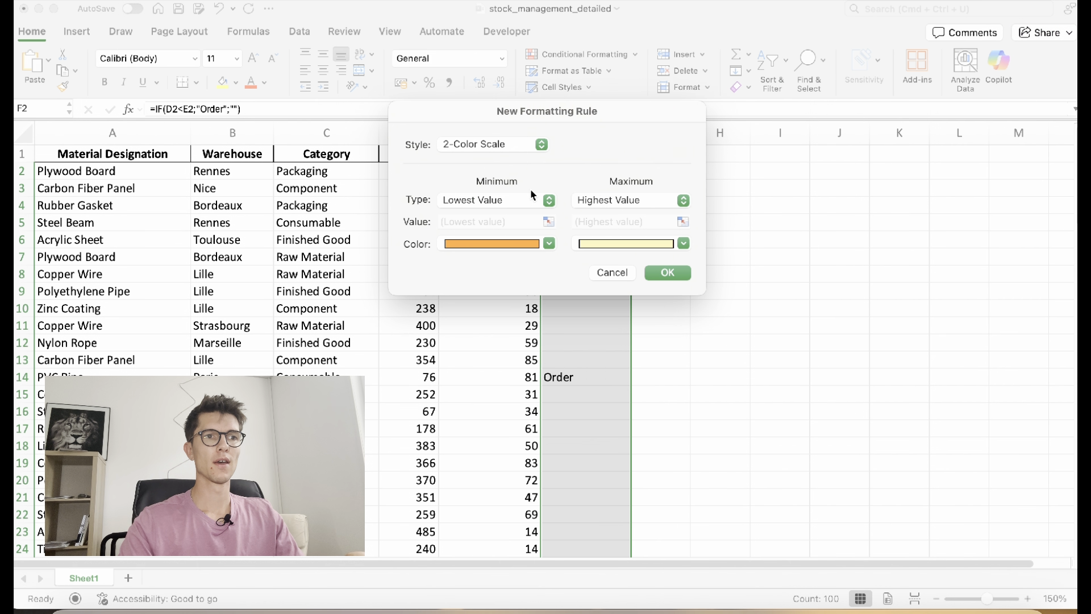
{"action": "left_click", "coordinate": [489, 144]}
{"action": "left_click", "coordinate": [489, 206]}
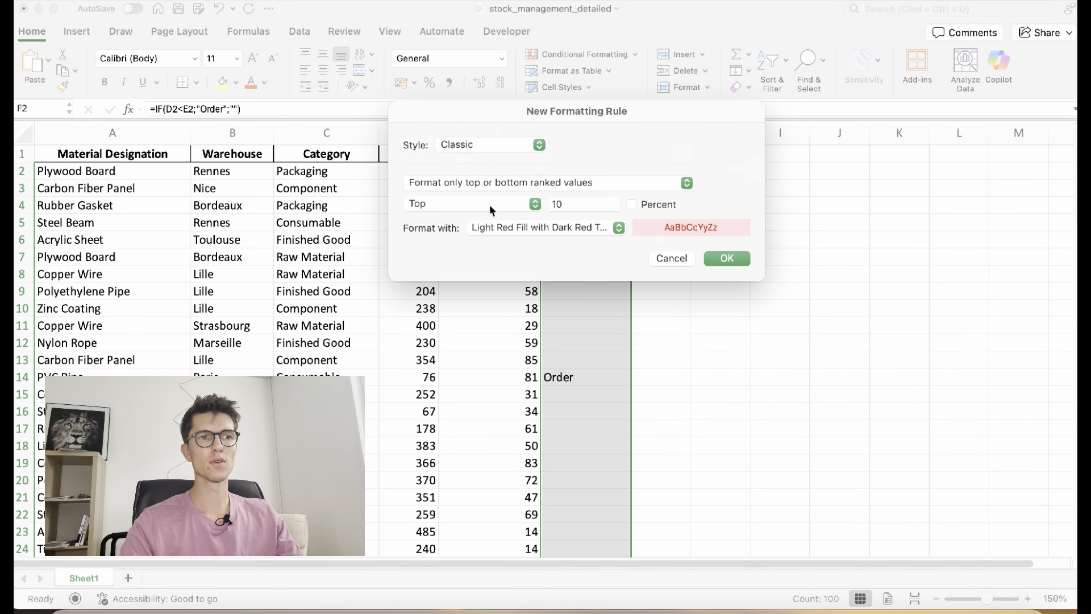
{"action": "left_click", "coordinate": [491, 184]}
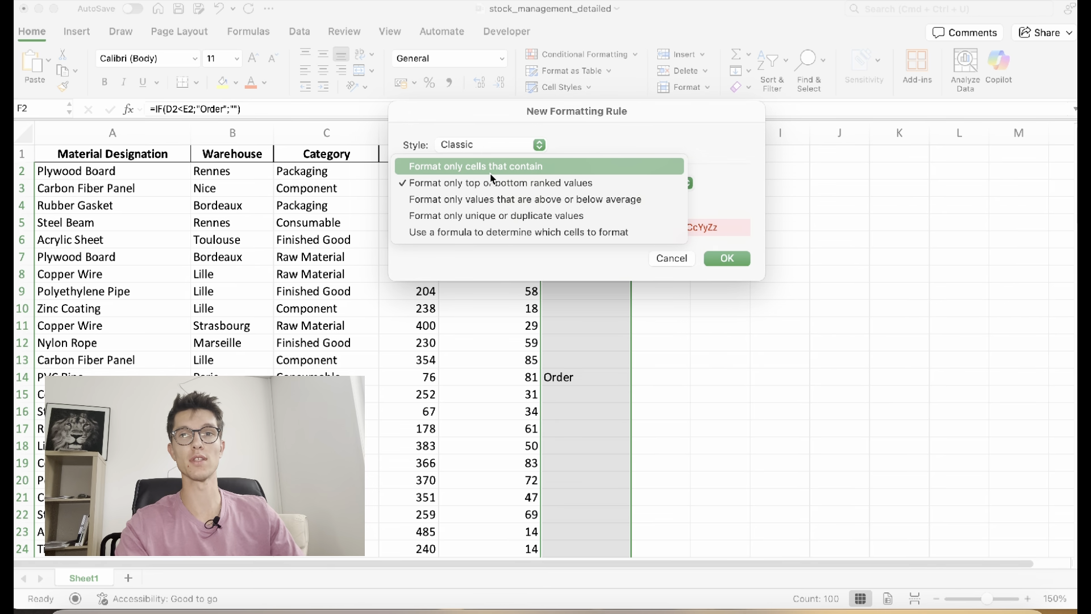
{"action": "left_click", "coordinate": [492, 175]}
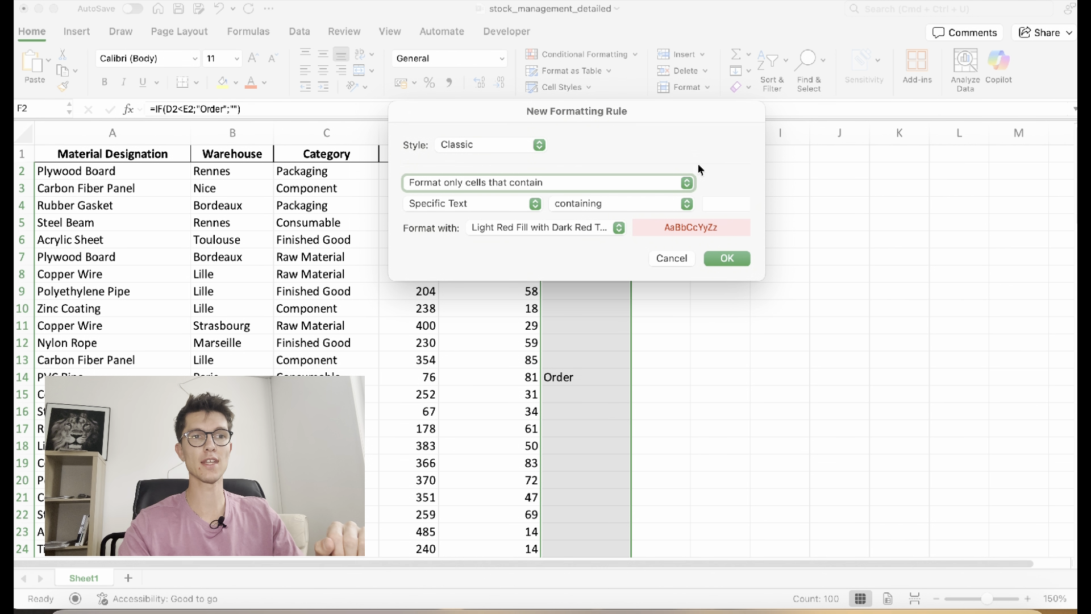
{"action": "left_click", "coordinate": [720, 205]}
{"action": "type", "text": "Order"}
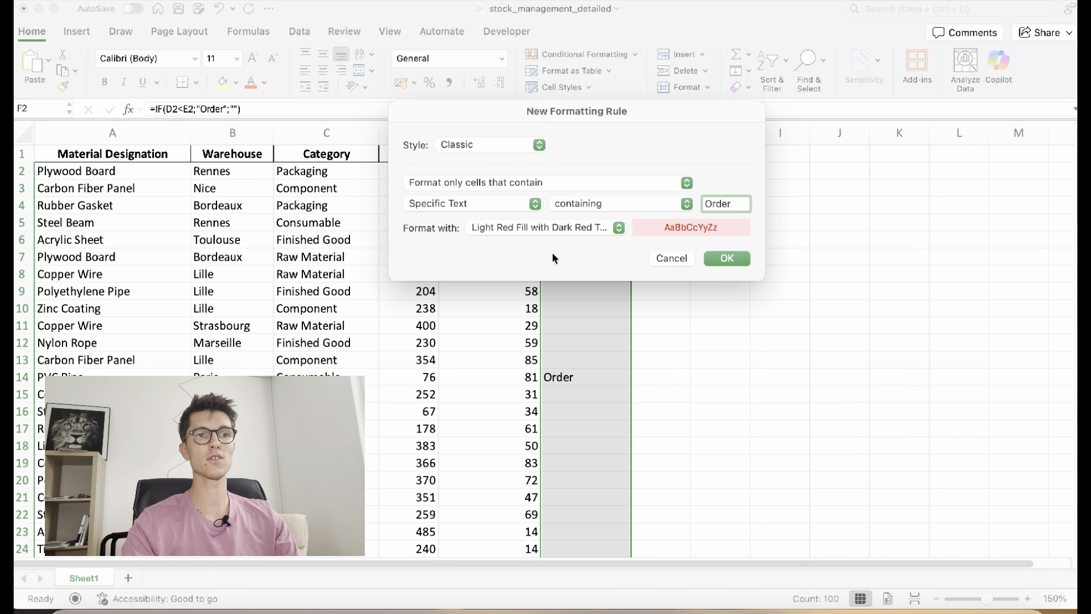
{"action": "left_click", "coordinate": [742, 267]}
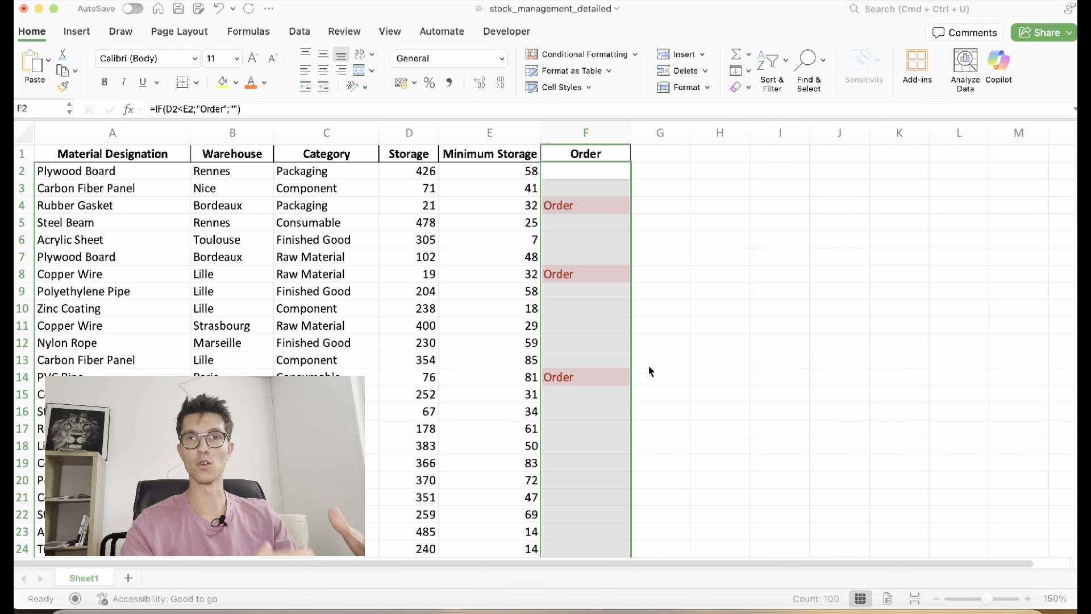
Change the Copper Wire Storage in D11 to 20, below its minimum of 29
{"action": "left_click", "coordinate": [567, 341]}
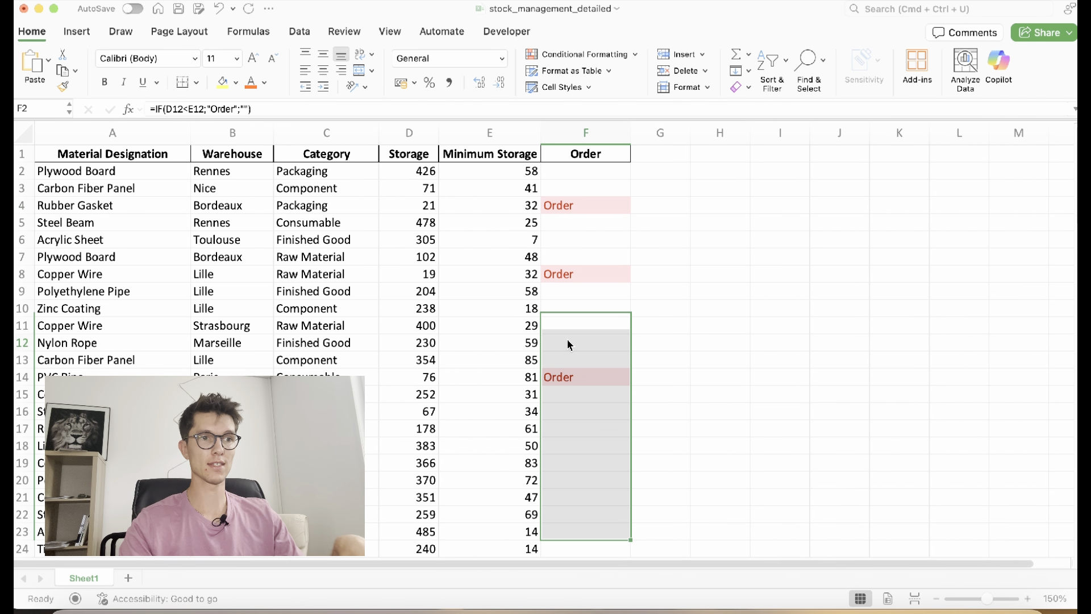
{"action": "left_click", "coordinate": [503, 350]}
{"action": "left_click", "coordinate": [496, 329]}
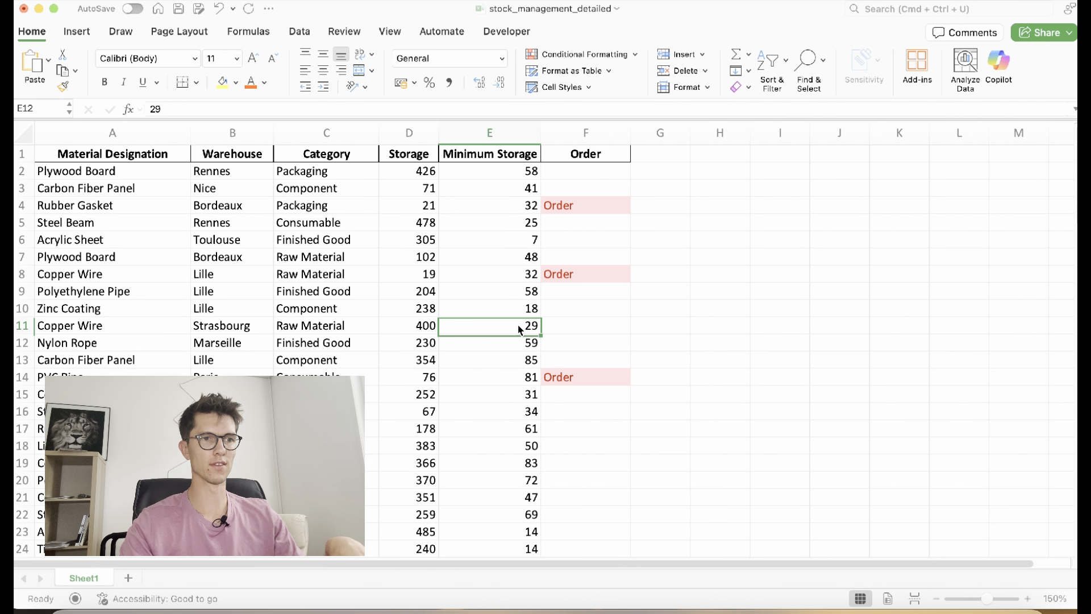
{"action": "left_click", "coordinate": [429, 329]}
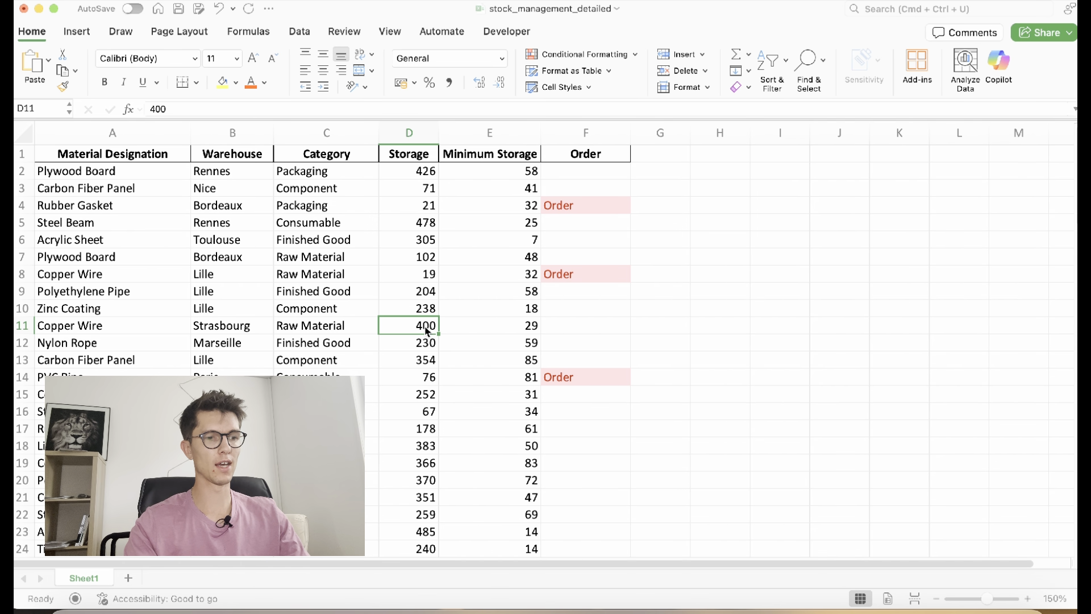
{"action": "type", "text": "20"}
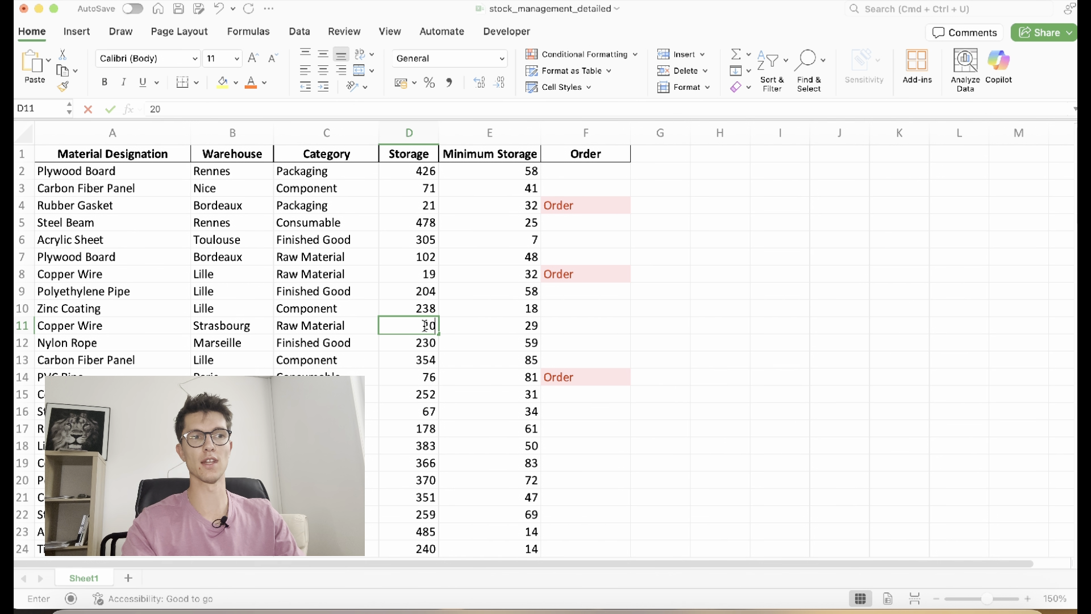
{"action": "key", "text": "Return"}
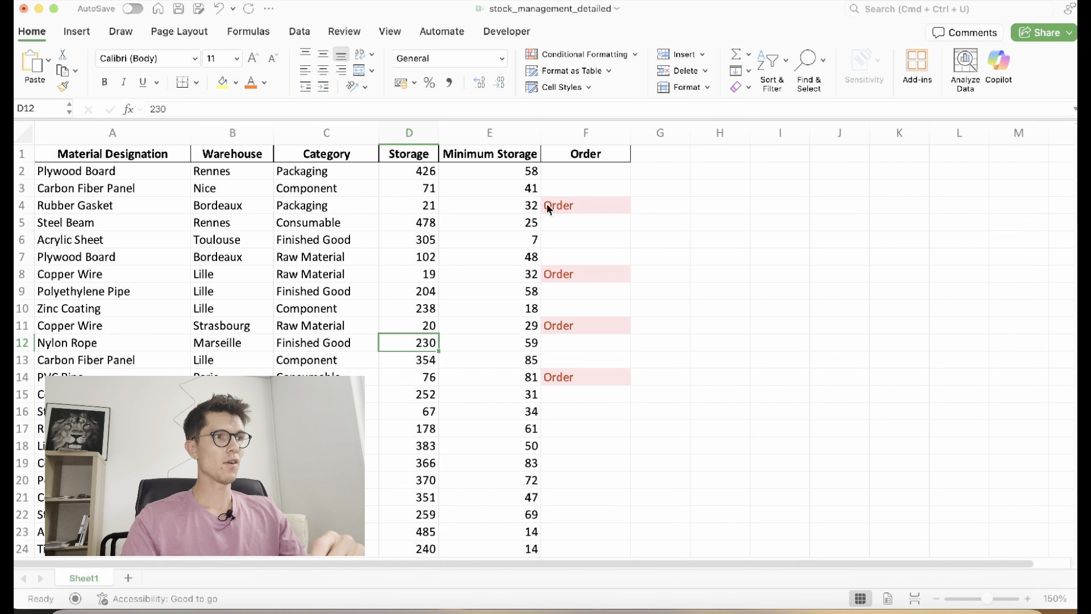
{"action": "left_click", "coordinate": [518, 173]}
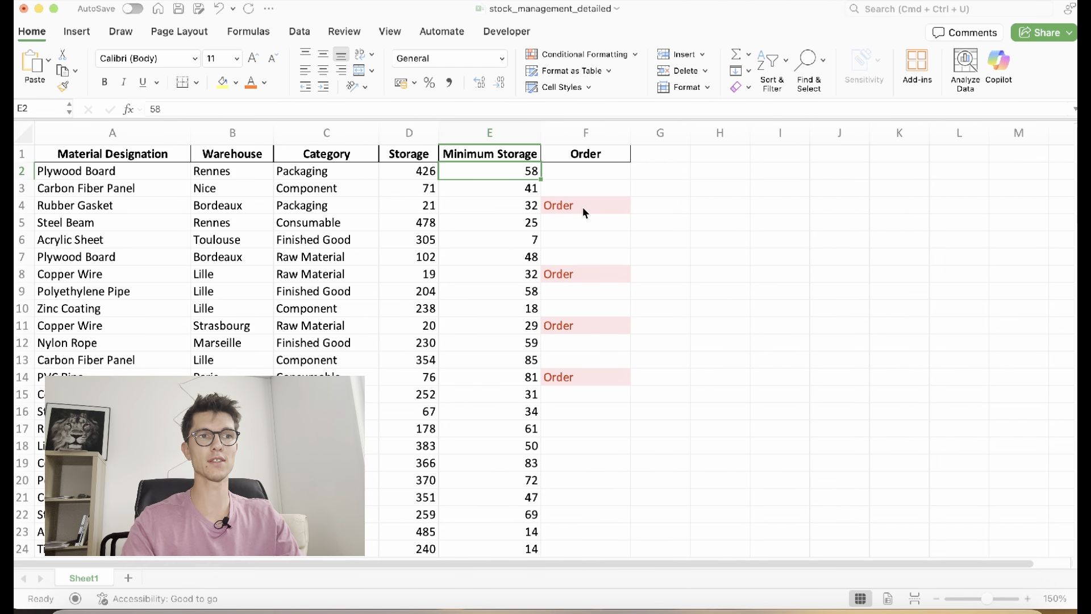
Highlight Minimum Storage values in light red when they are greater than the row's Storage ($D2)
{"action": "key", "text": "super+shift+Down"}
{"action": "scroll", "coordinate": [507, 310], "scroll_direction": "up", "scroll_amount": 20}
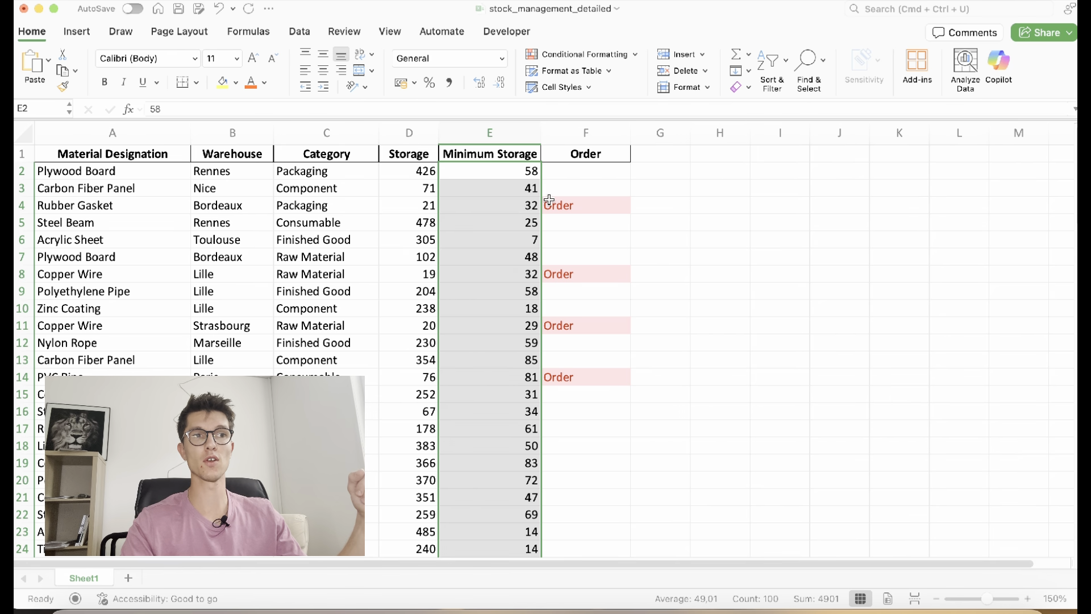
{"action": "left_click", "coordinate": [589, 57]}
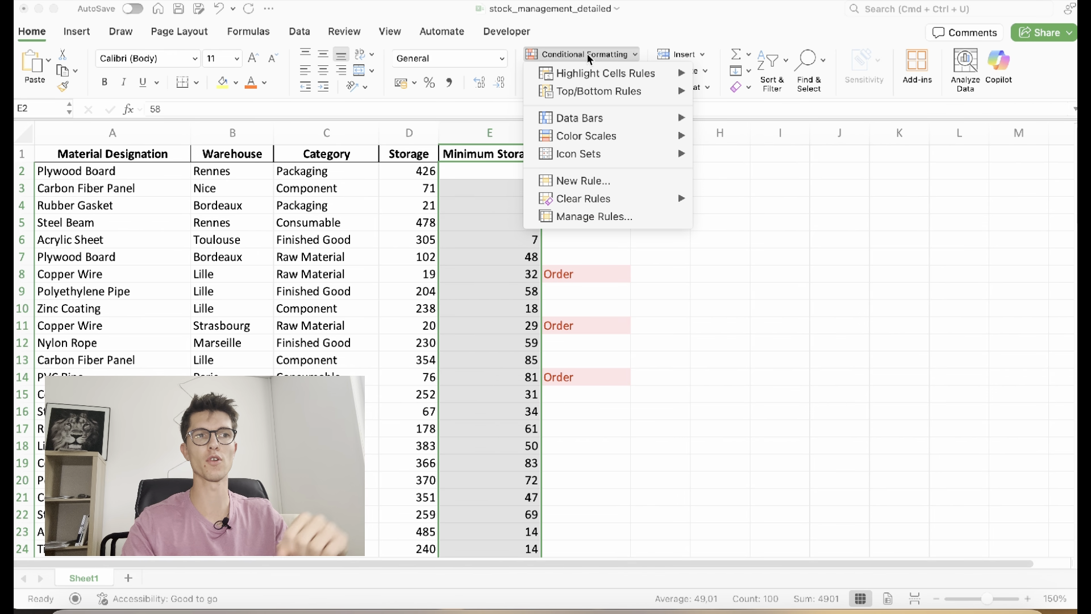
{"action": "mouse_move", "coordinate": [585, 72]}
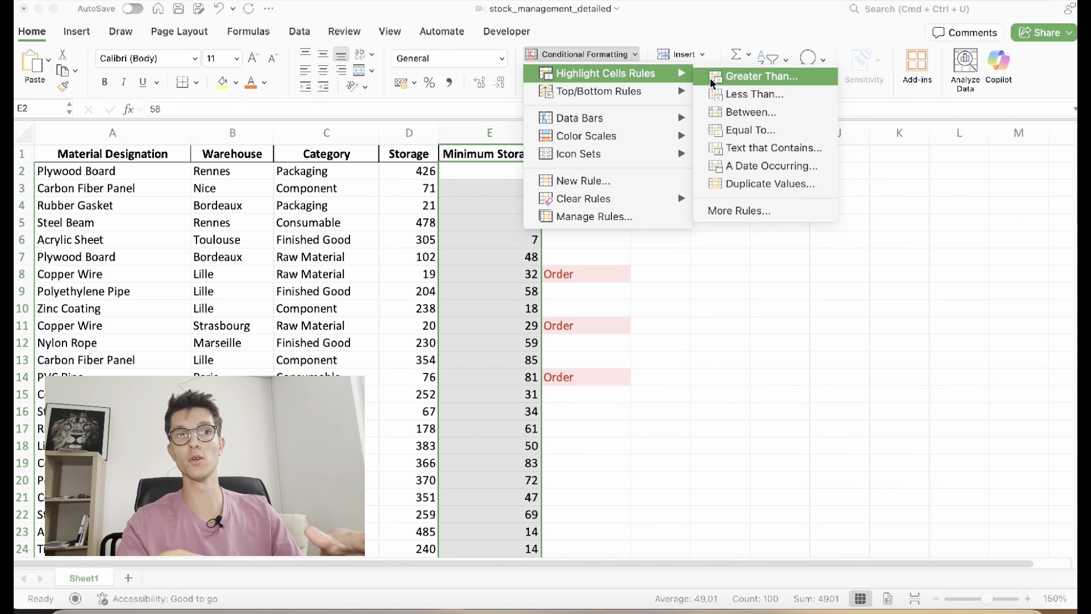
{"action": "left_click", "coordinate": [741, 83]}
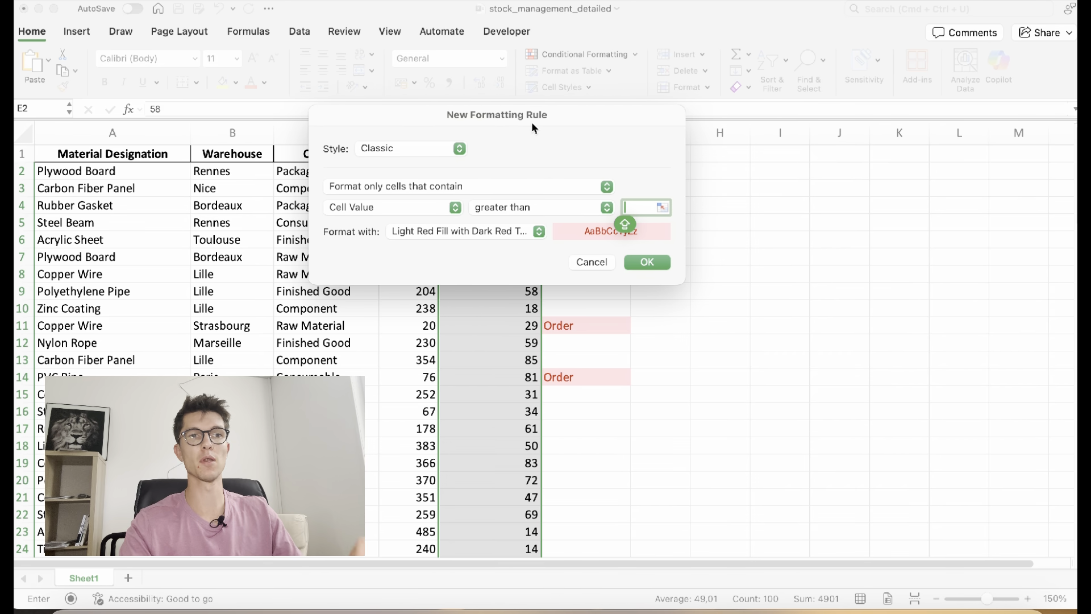
{"action": "left_click_drag", "start_coordinate": [534, 118], "coordinate": [578, 87]}
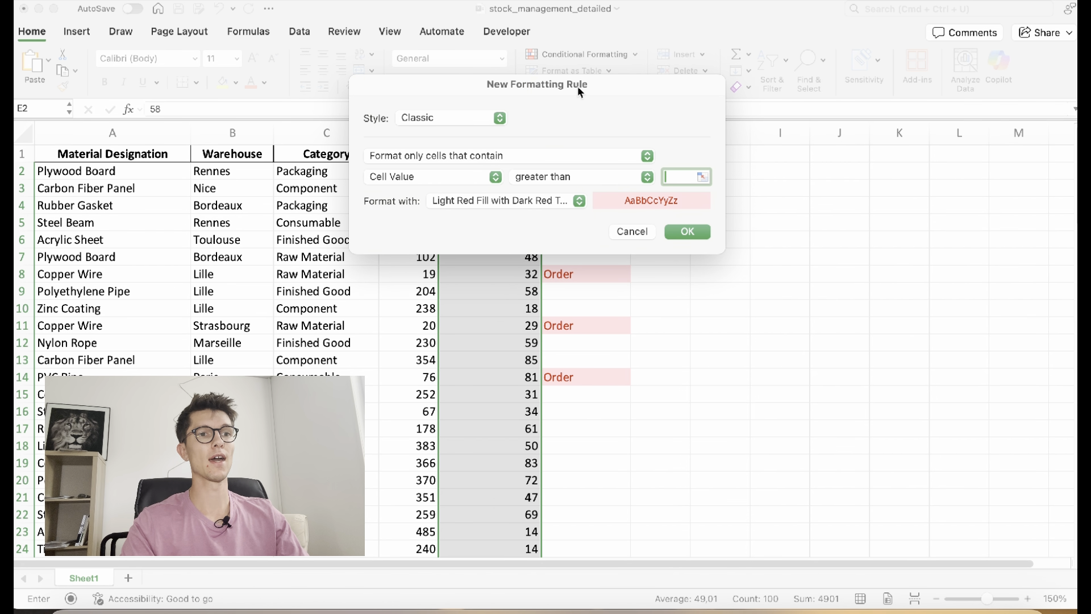
{"action": "left_click_drag", "start_coordinate": [601, 94], "coordinate": [773, 68]}
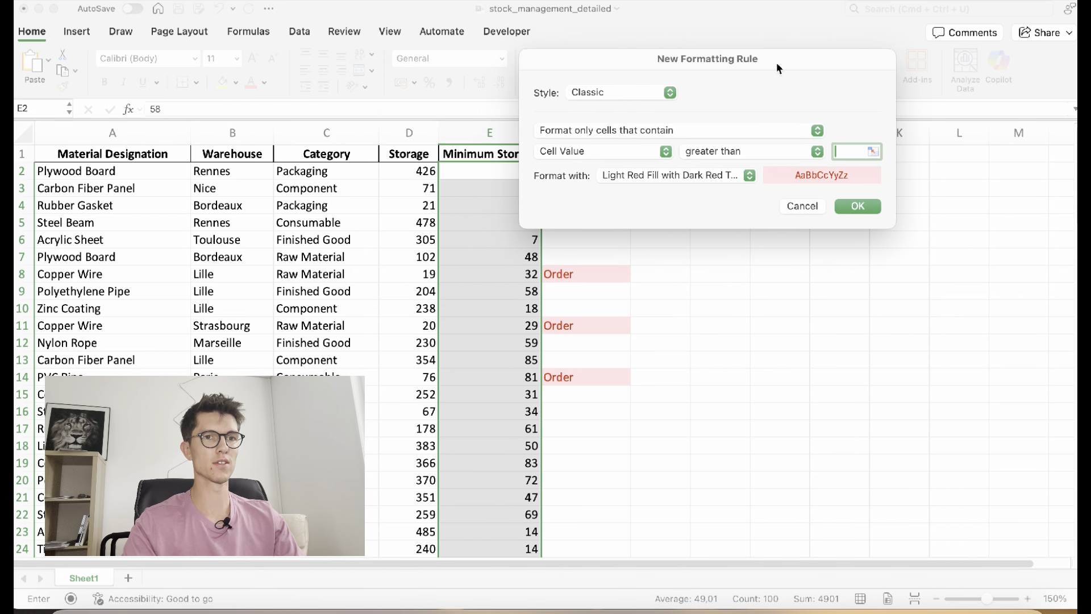
{"action": "left_click", "coordinate": [415, 170]}
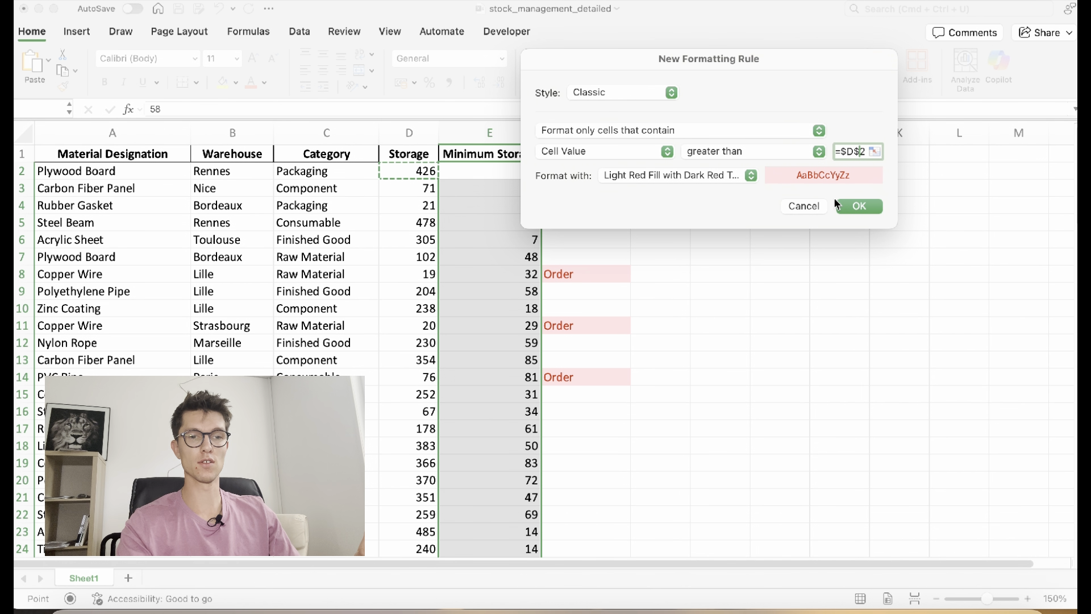
{"action": "key", "text": "BackSpace"}
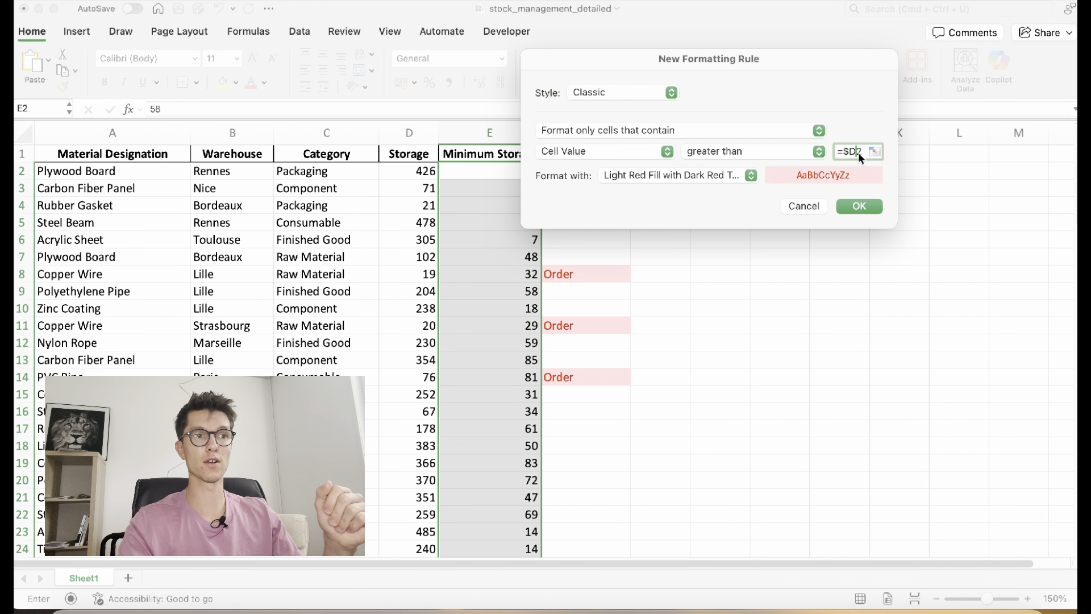
{"action": "left_click_drag", "start_coordinate": [708, 60], "coordinate": [763, 59]}
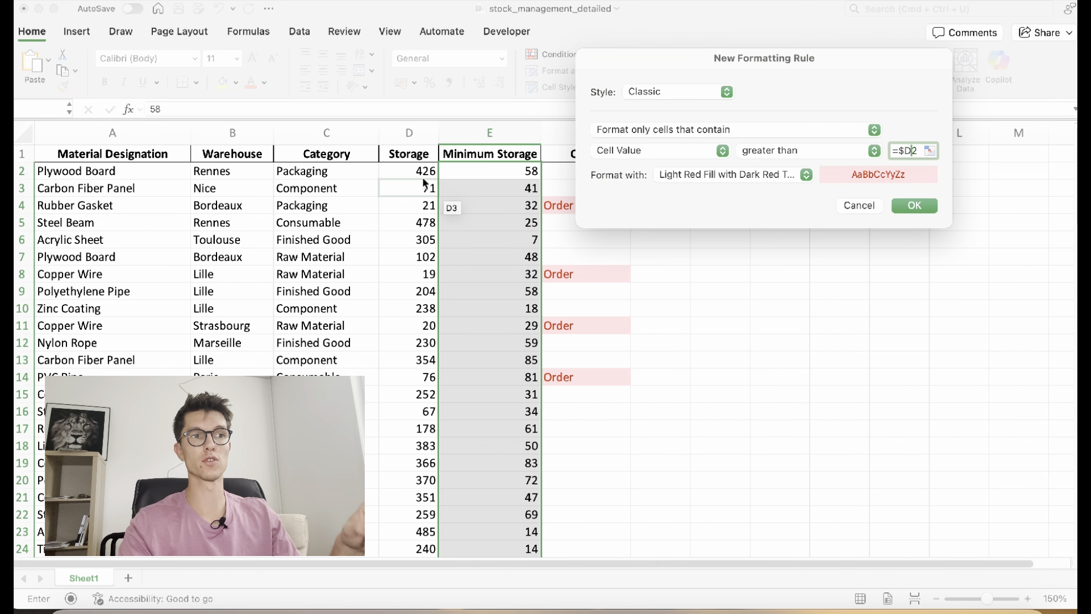
{"action": "left_click", "coordinate": [920, 206]}
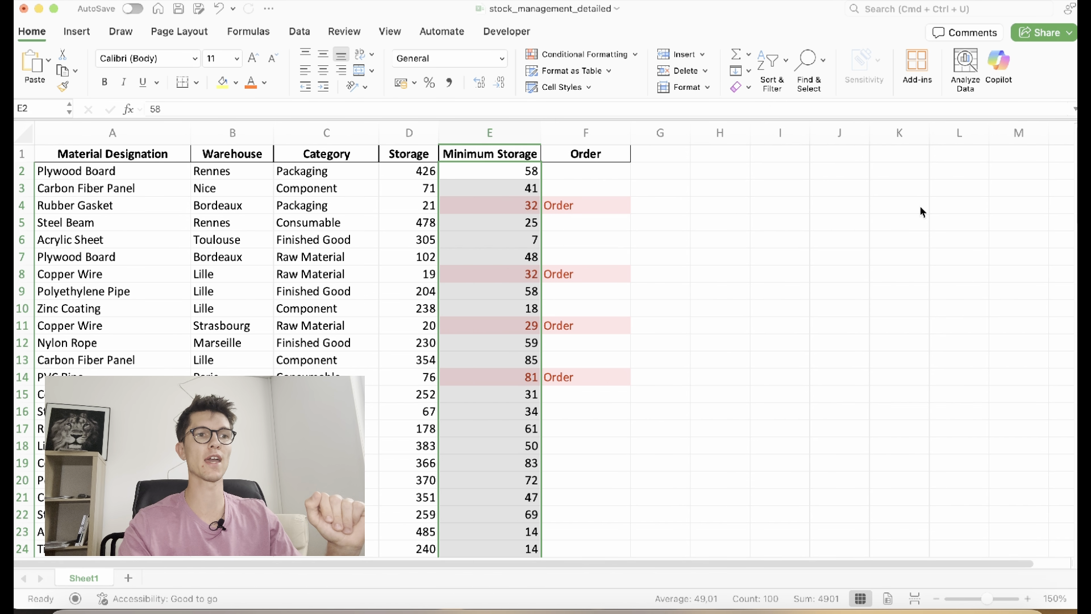
Set the Storage in D16 to 20 so its minimum of 34 is highlighted and flagged Order
{"action": "left_click", "coordinate": [488, 221]}
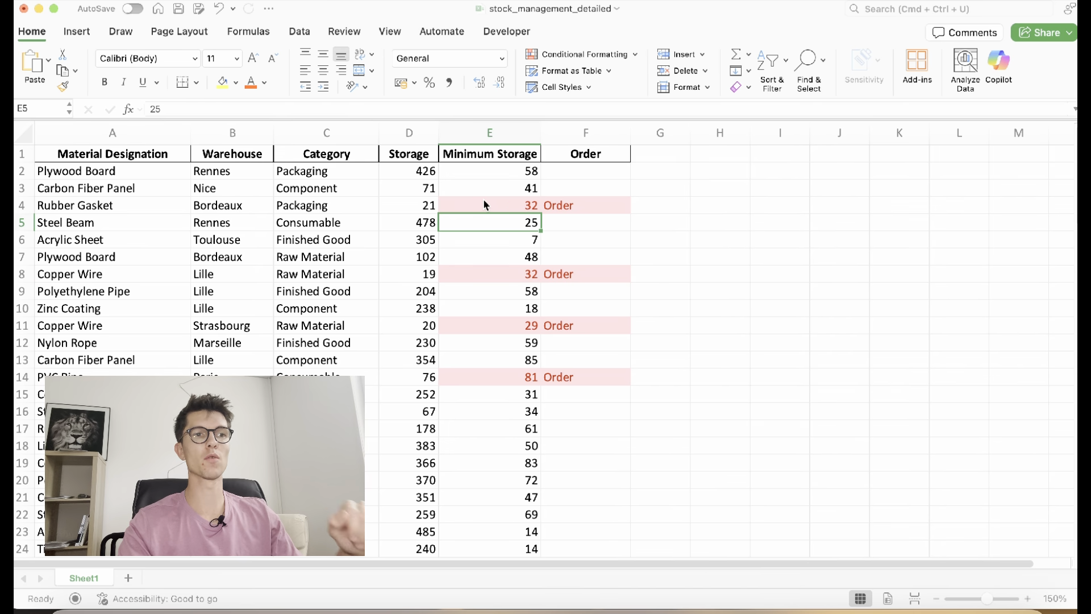
{"action": "left_click", "coordinate": [482, 204]}
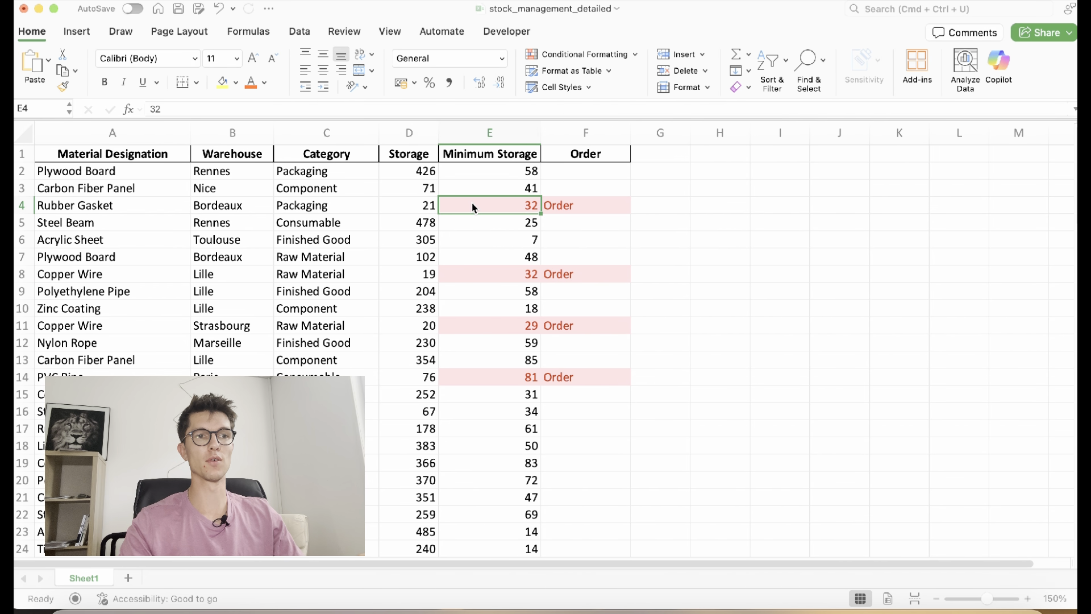
{"action": "scroll", "coordinate": [472, 237], "scroll_direction": "down", "scroll_amount": 7}
{"action": "scroll", "coordinate": [474, 239], "scroll_direction": "down", "scroll_amount": 14}
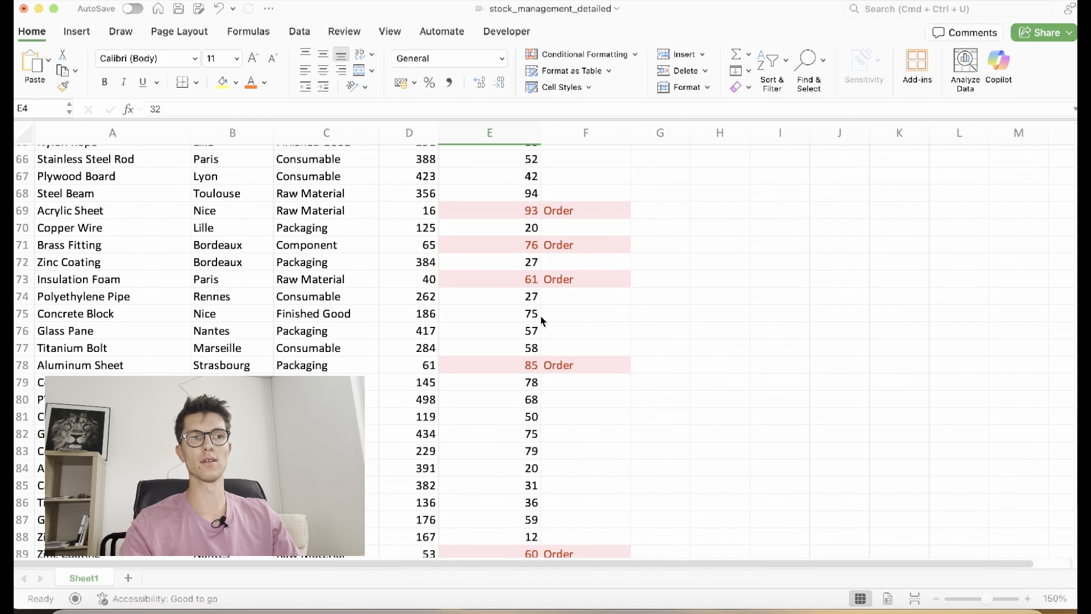
{"action": "scroll", "coordinate": [541, 321], "scroll_direction": "up", "scroll_amount": 20}
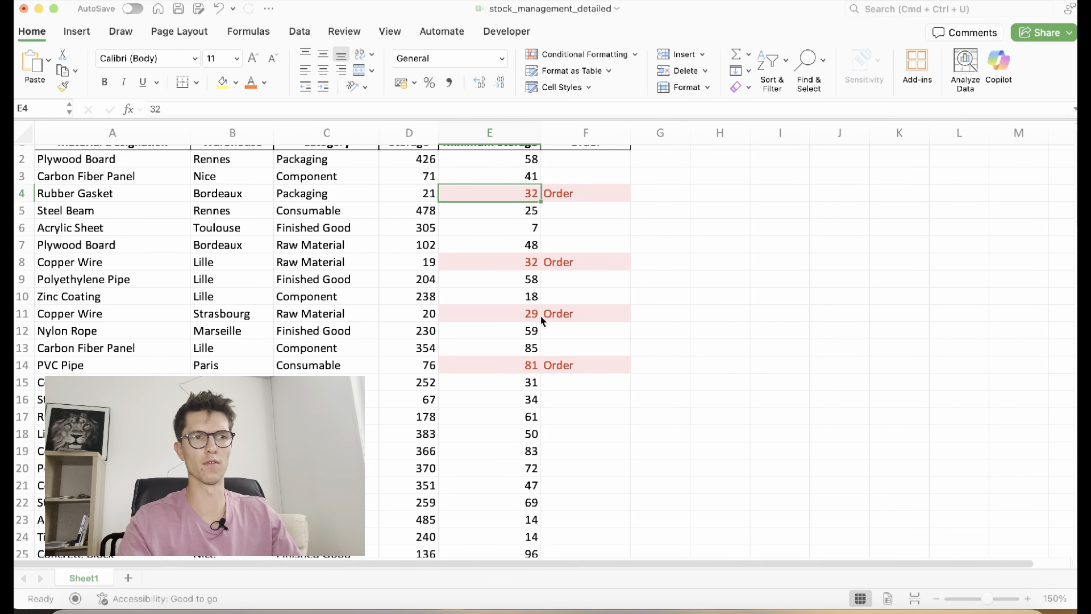
{"action": "left_click", "coordinate": [508, 401]}
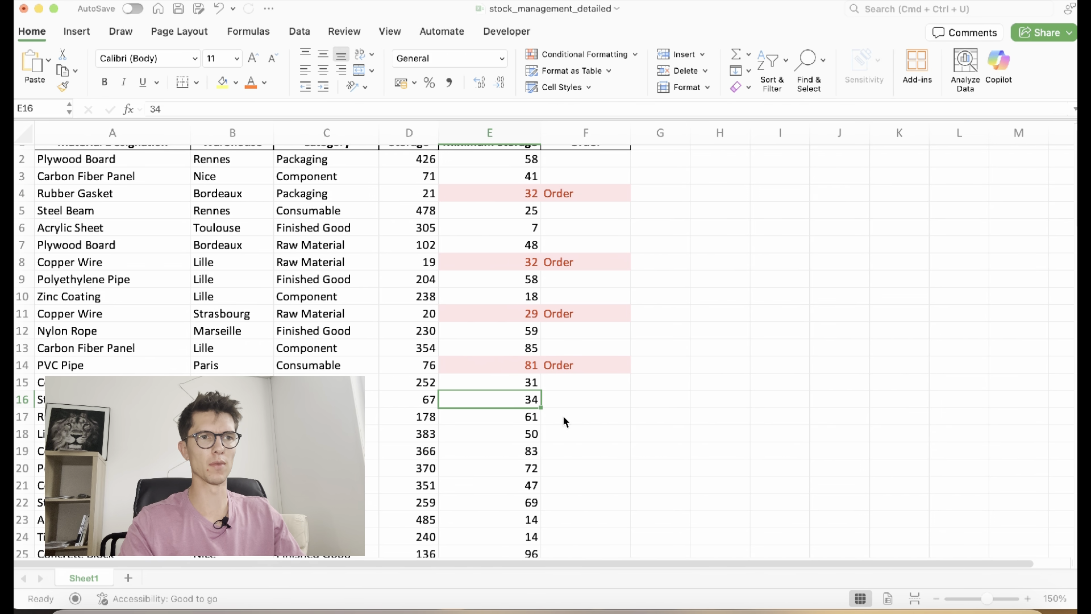
{"action": "key", "text": "Left"}
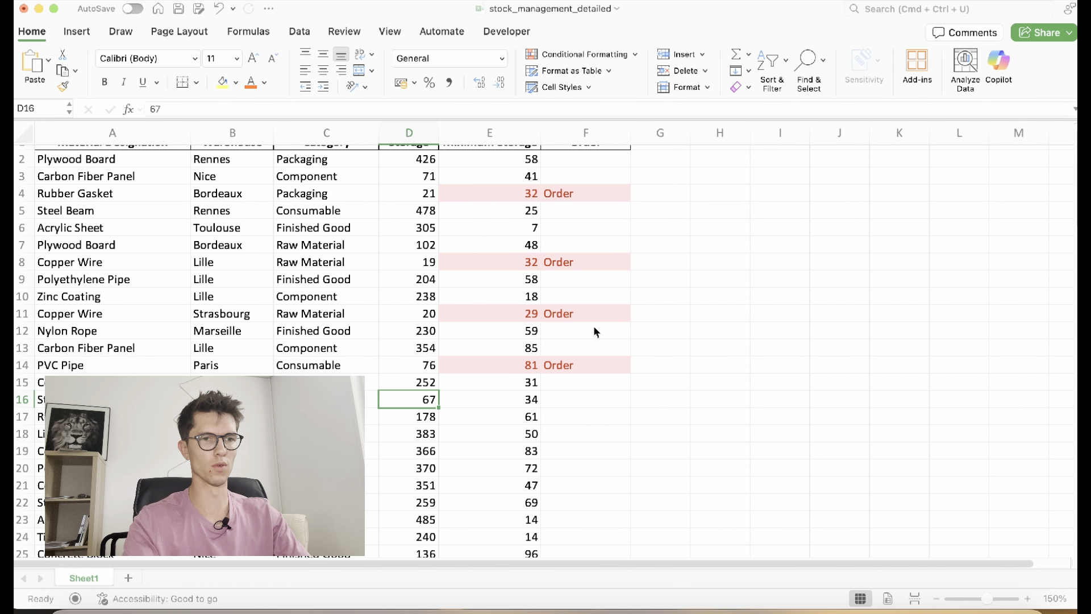
{"action": "type", "text": "20"}
{"action": "key", "text": "Return"}
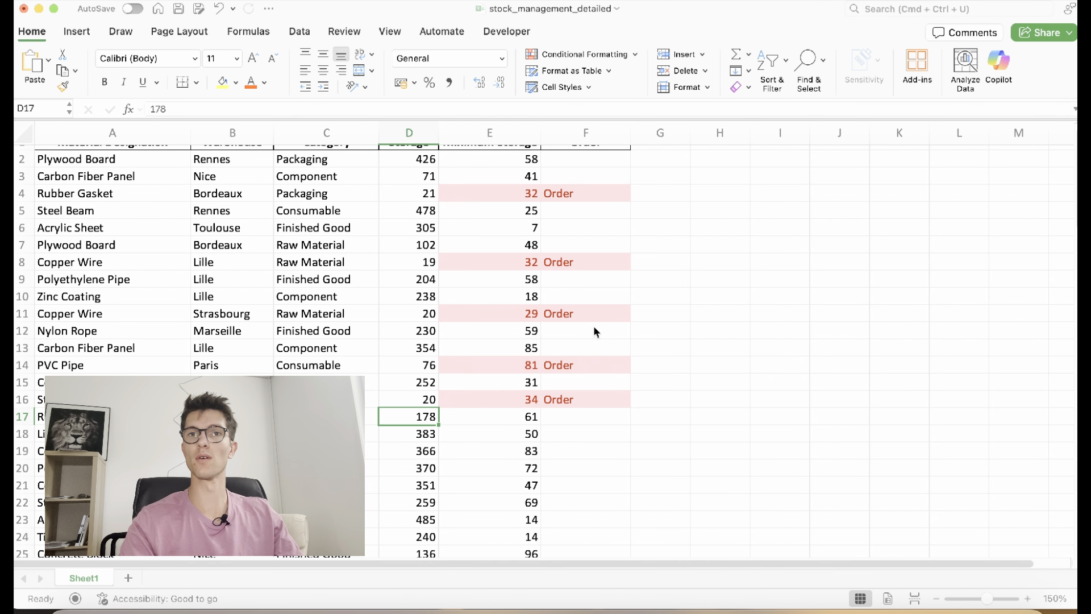
{"action": "scroll", "coordinate": [623, 387], "scroll_direction": "up", "scroll_amount": 1}
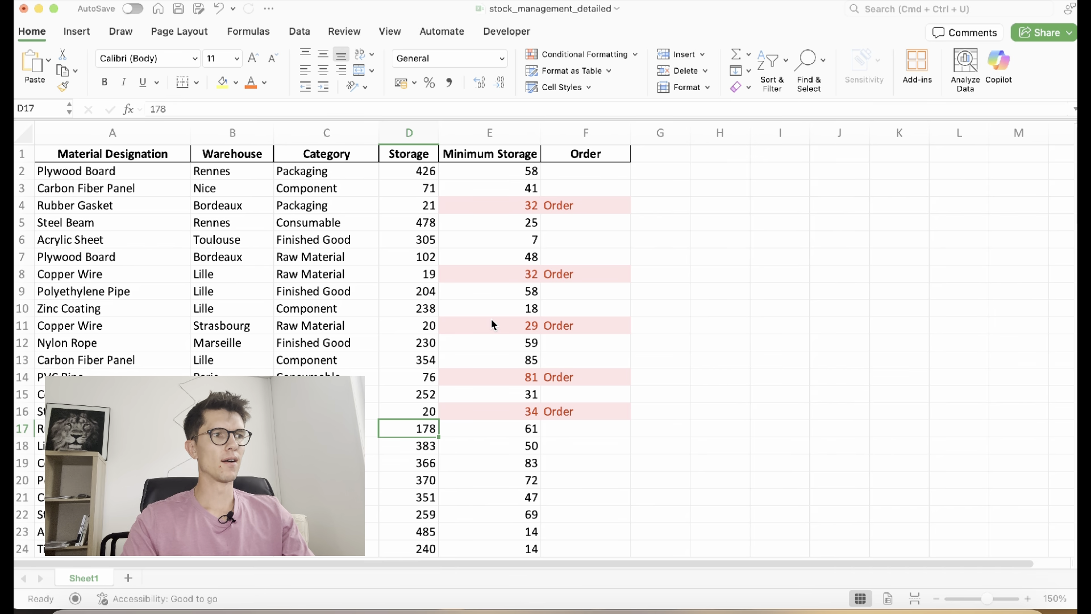
Enter =UNIQUE(B:B) in H3 to spill the list of distinct warehouses
{"action": "left_click", "coordinate": [739, 191]}
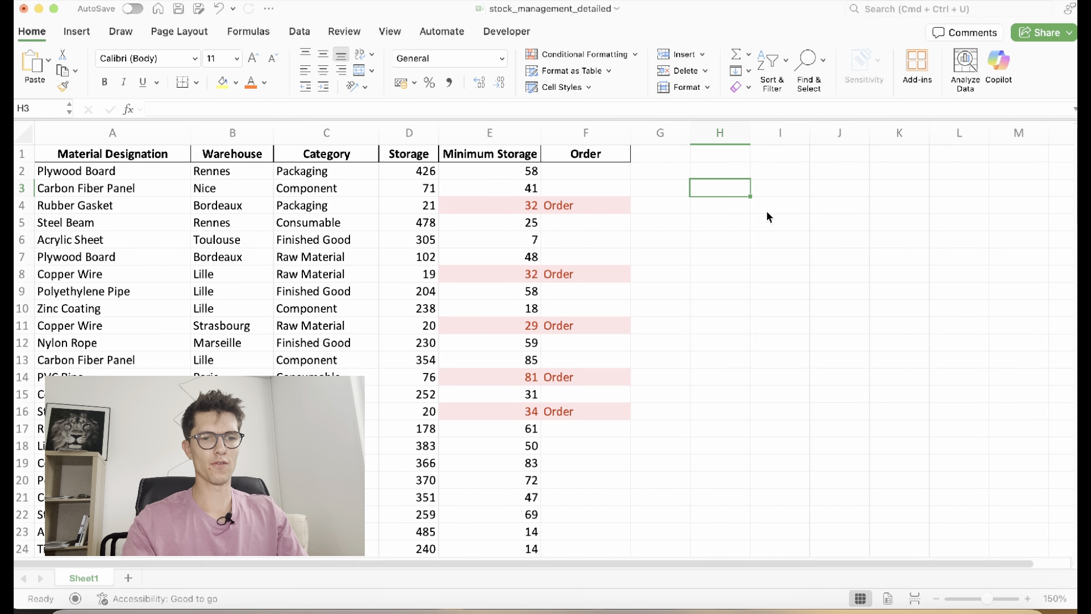
{"action": "type", "text": "+UNI"}
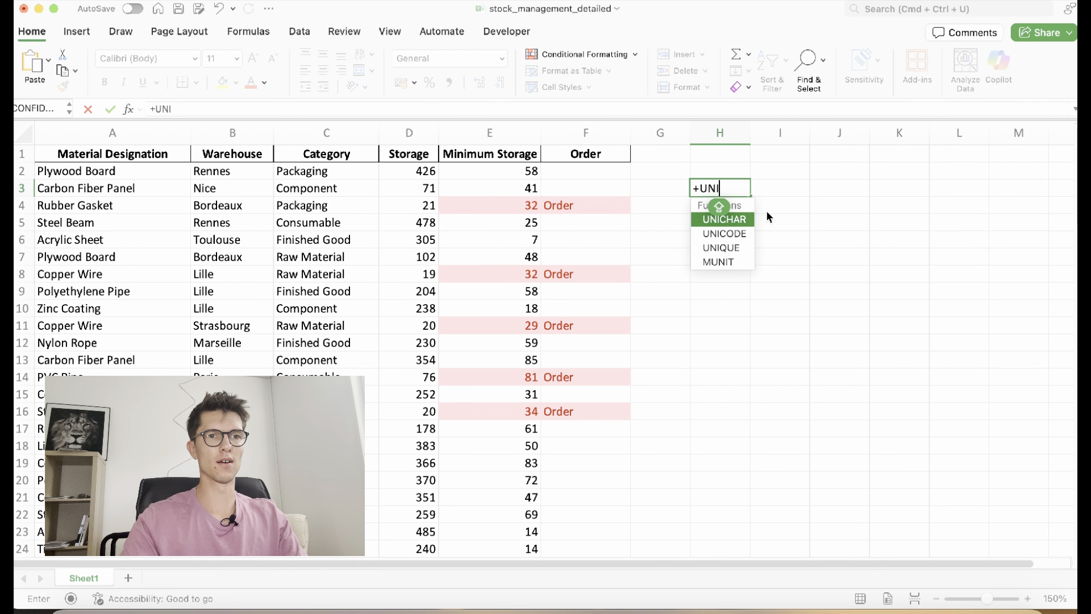
{"action": "type", "text": "QUE("}
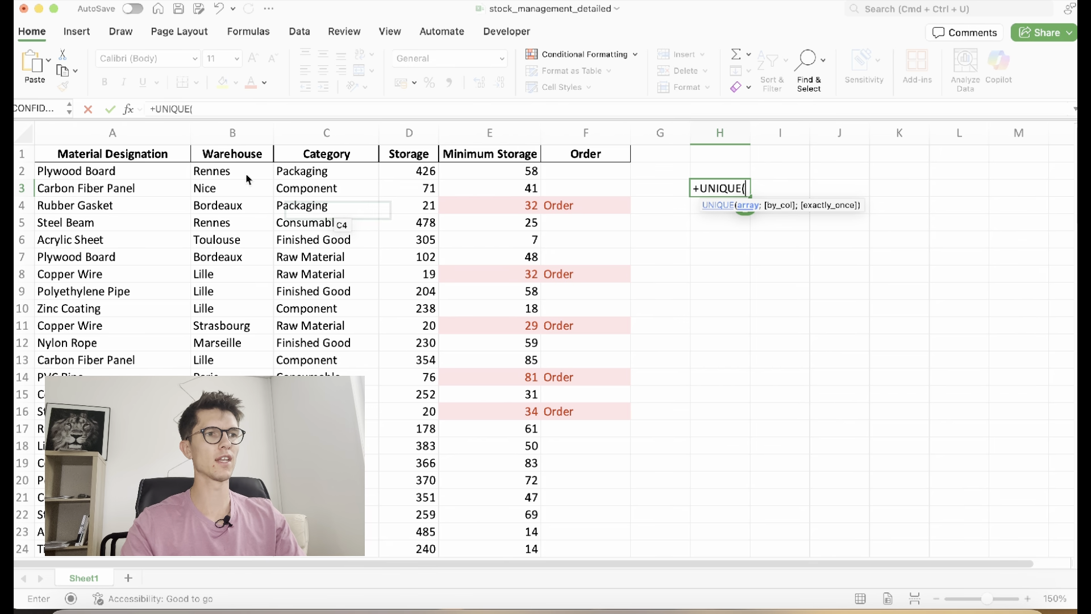
{"action": "left_click", "coordinate": [250, 132]}
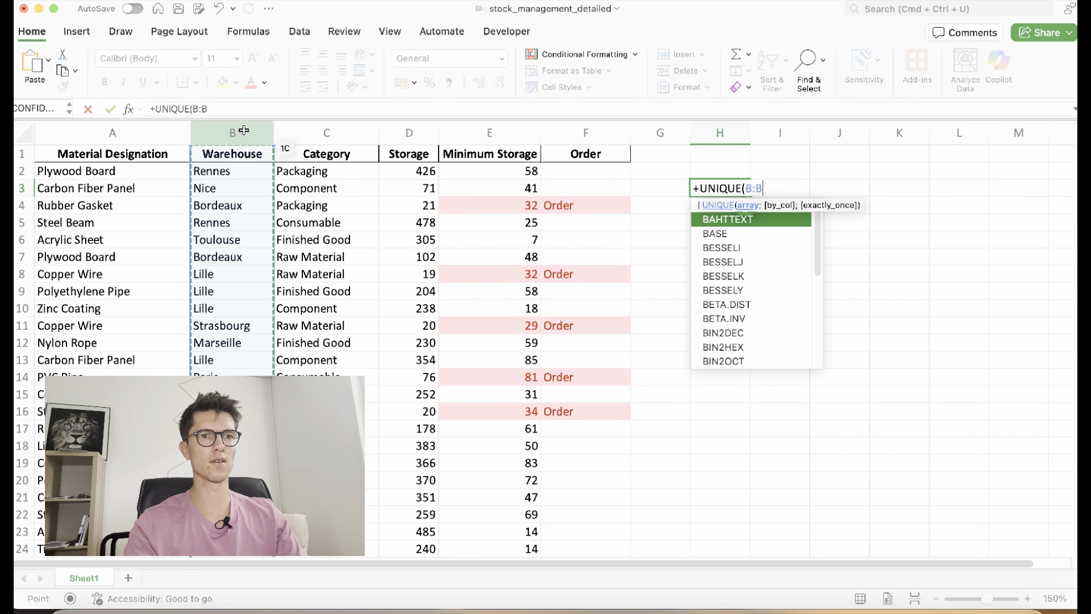
{"action": "key", "text": "Return"}
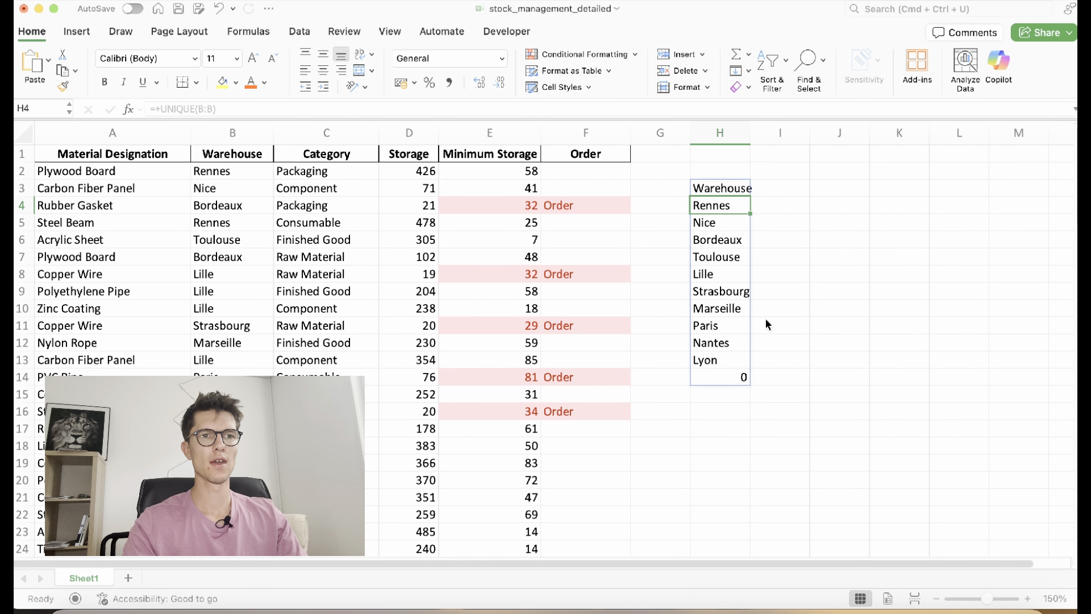
{"action": "key", "text": "Up"}
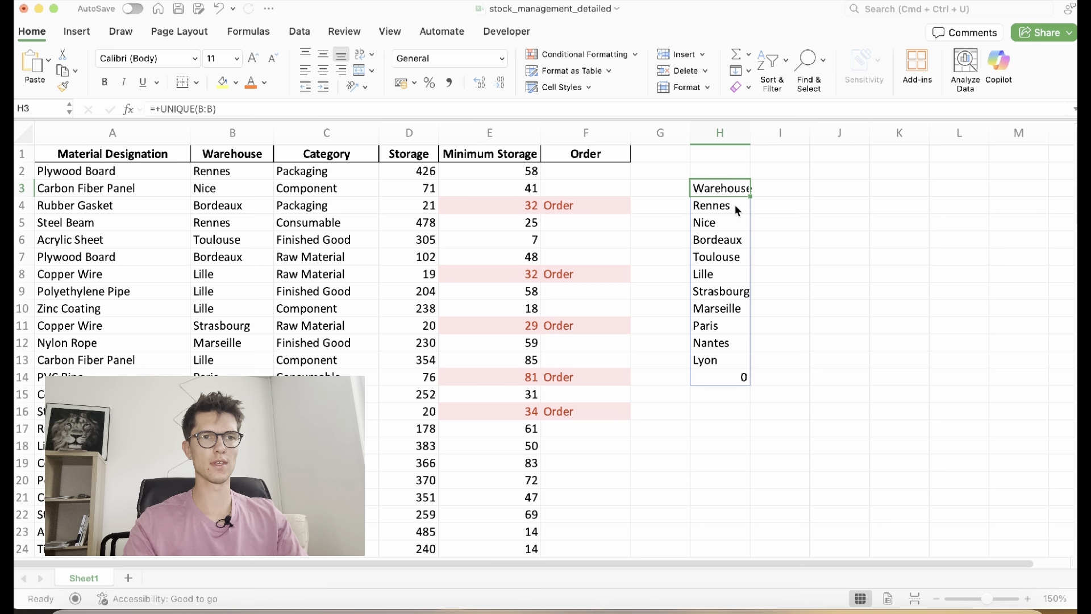
Paste the warehouse list as plain values into I3 and delete the formula column H
{"action": "left_click_drag", "start_coordinate": [737, 189], "coordinate": [731, 360]}
{"action": "key", "text": "super+c"}
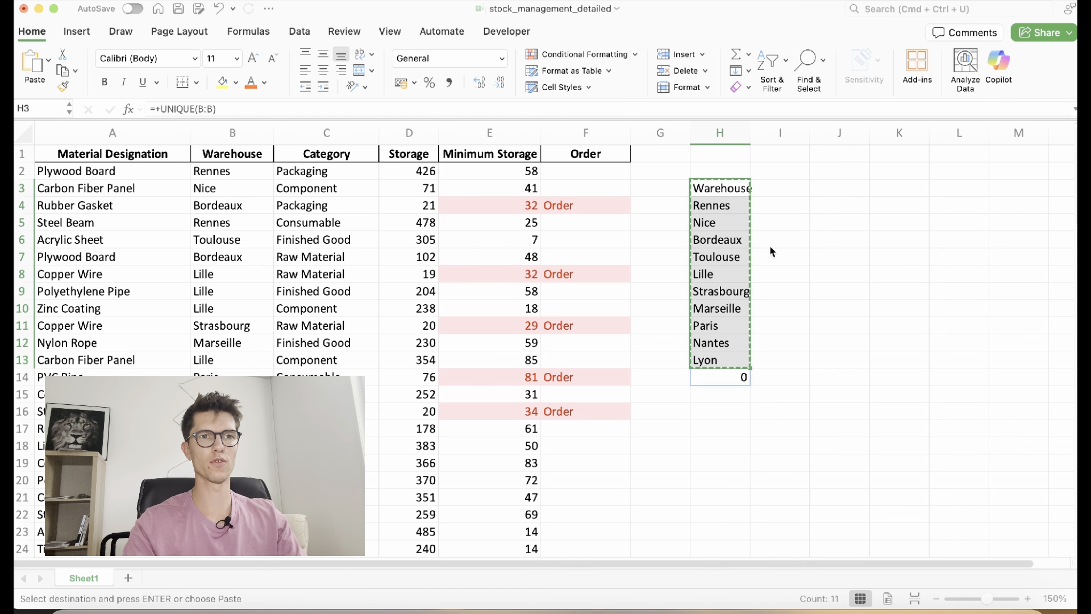
{"action": "right_click", "coordinate": [787, 185]}
{"action": "mouse_move", "coordinate": [813, 206]}
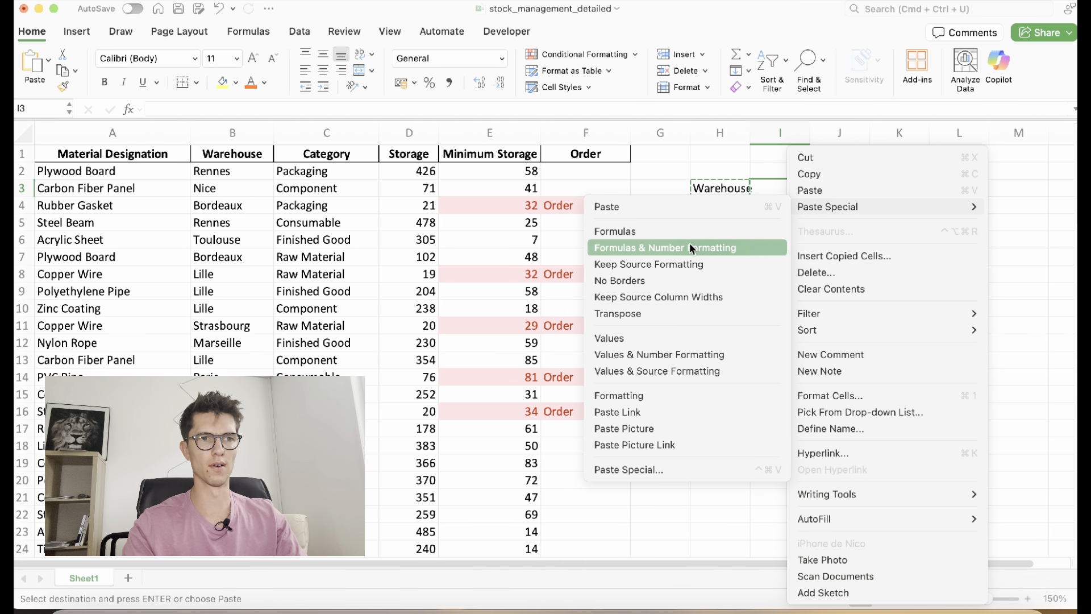
{"action": "left_click", "coordinate": [653, 336]}
{"action": "left_click", "coordinate": [720, 133]}
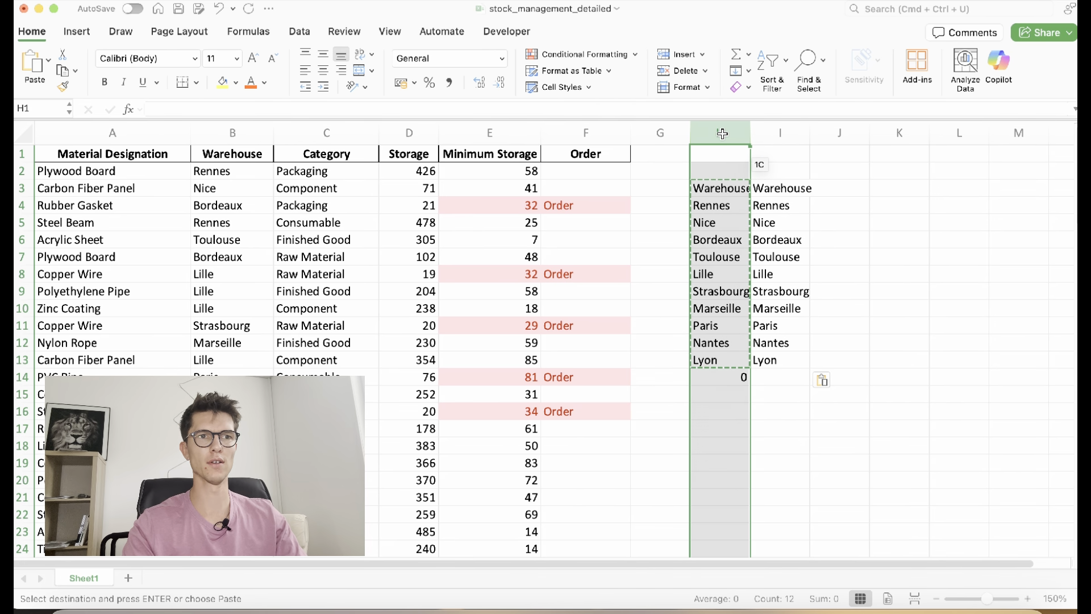
{"action": "left_click", "coordinate": [677, 71]}
{"action": "left_click", "coordinate": [741, 191]}
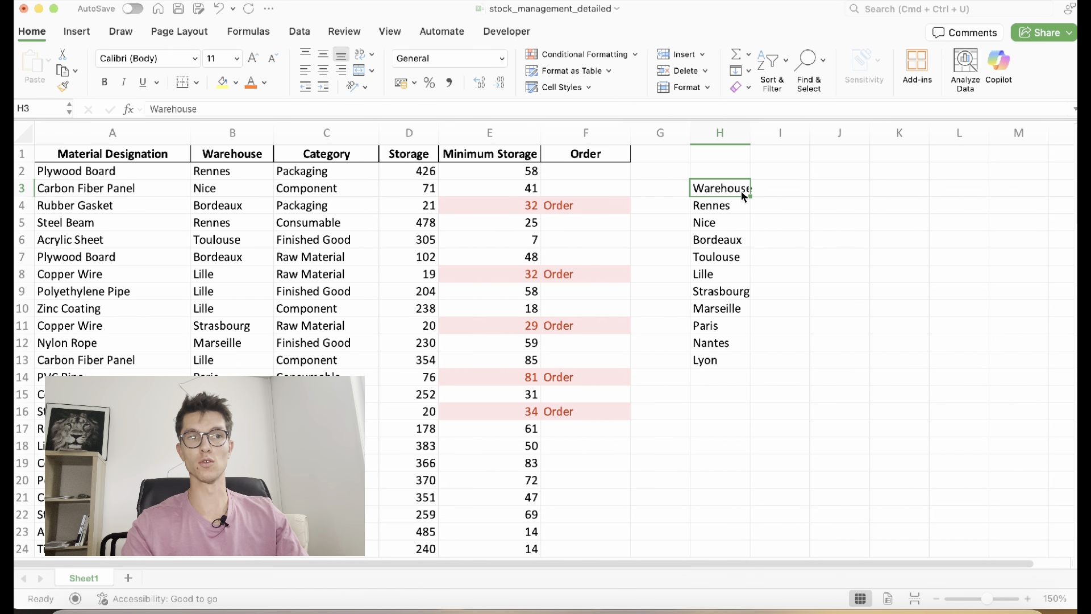
{"action": "left_click", "coordinate": [782, 193]}
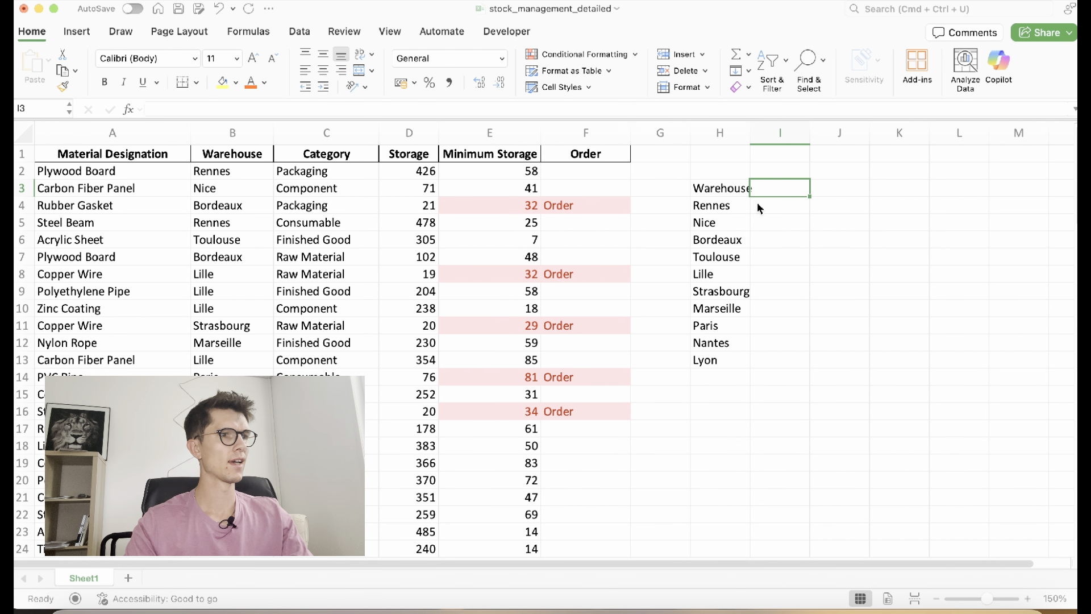
Enter =SUMIF(B:B;H4) in I4 beside Rennes
{"action": "left_click", "coordinate": [759, 208]}
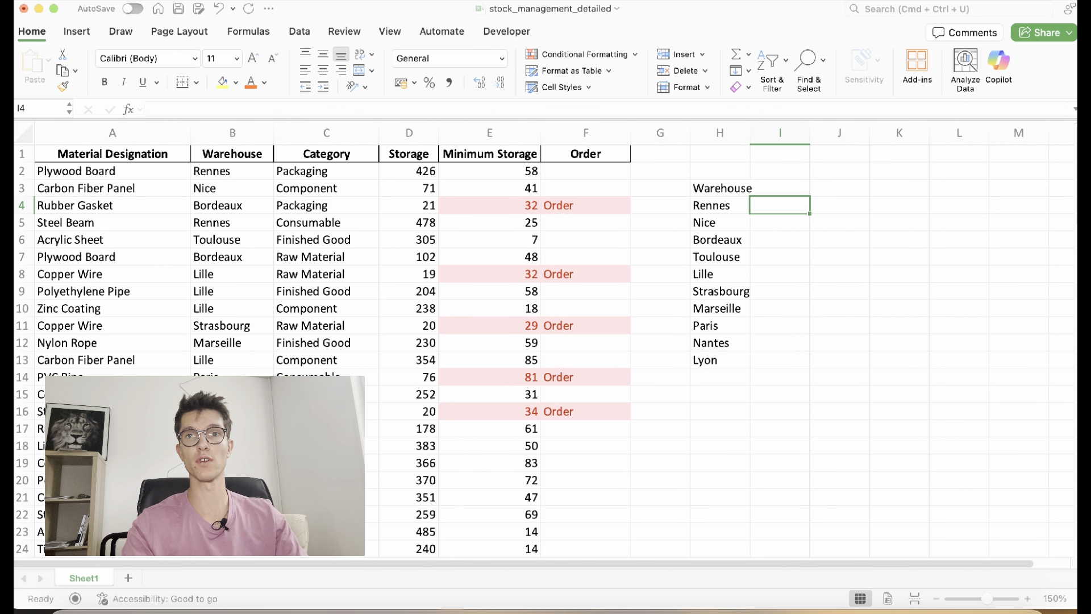
{"action": "type", "text": "+"}
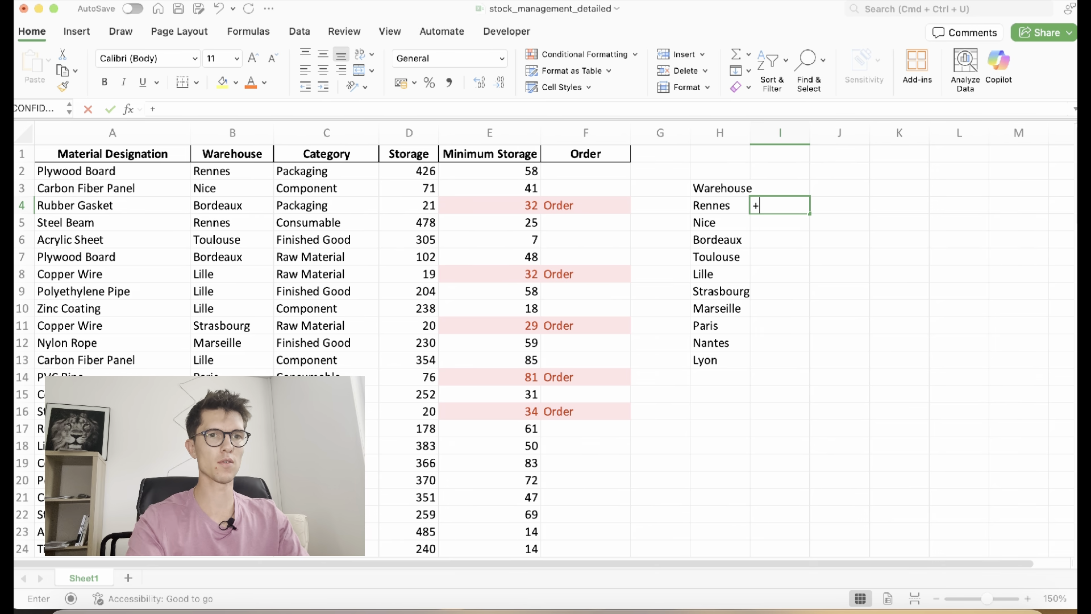
{"action": "type", "text": "SUMIF("}
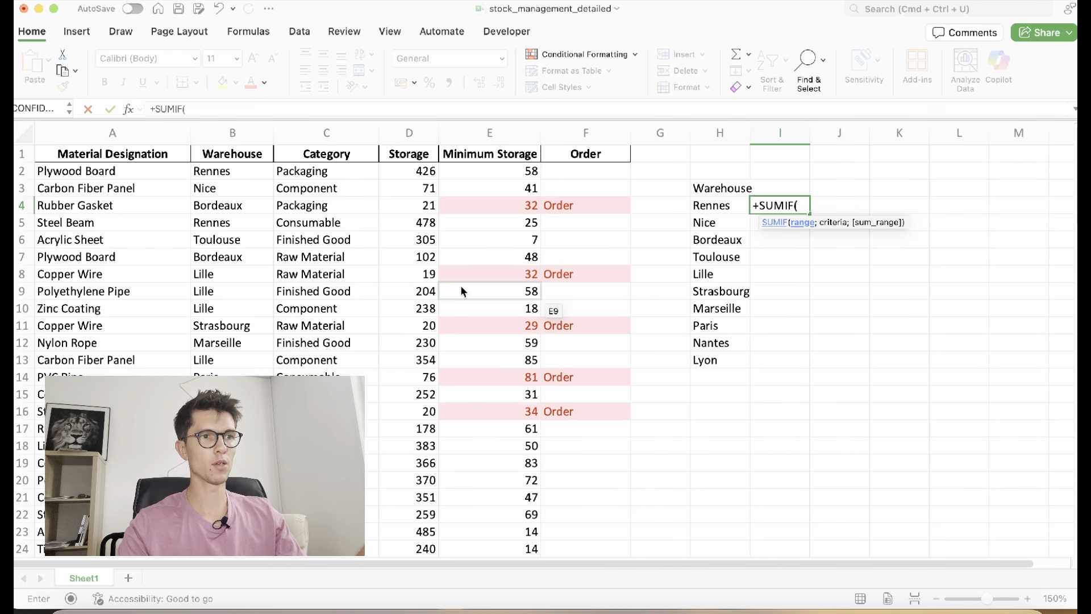
{"action": "left_click", "coordinate": [242, 132]}
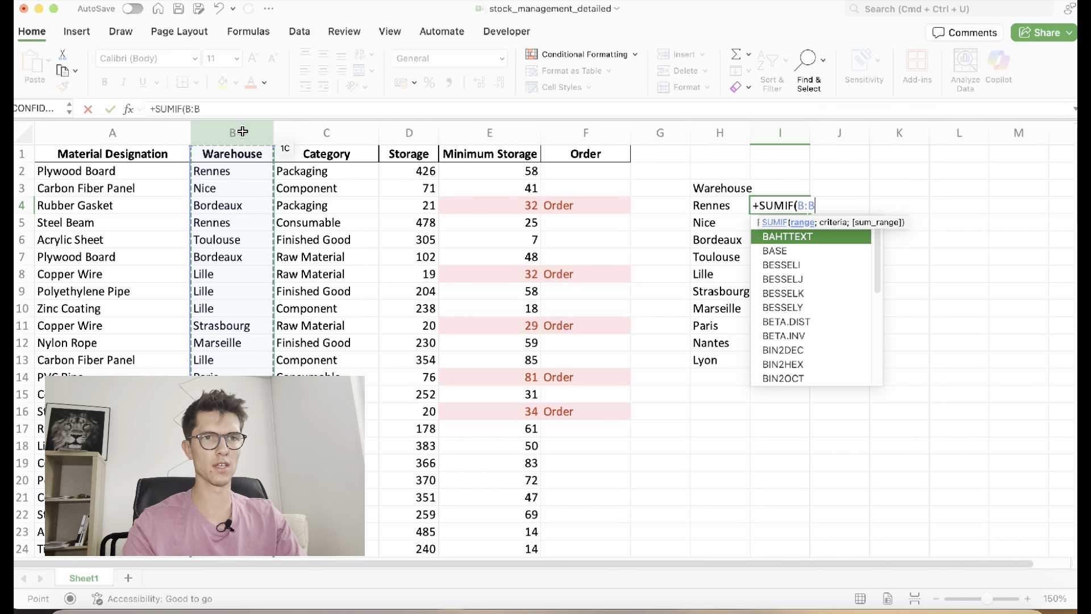
{"action": "type", "text": ";"}
{"action": "left_click", "coordinate": [713, 213]}
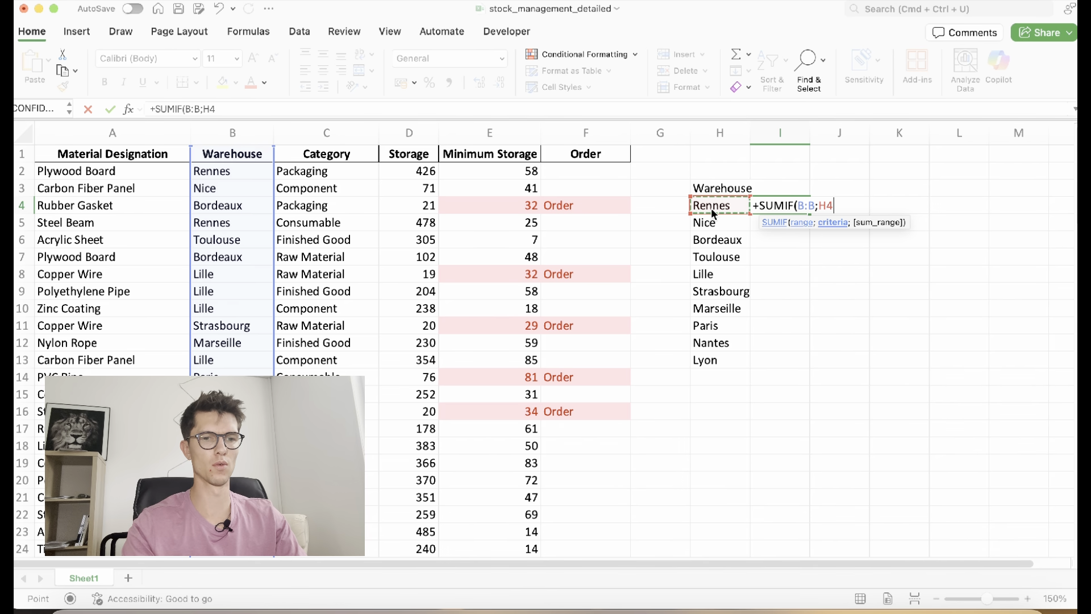
{"action": "type", "text": ")"}
{"action": "key", "text": "Return"}
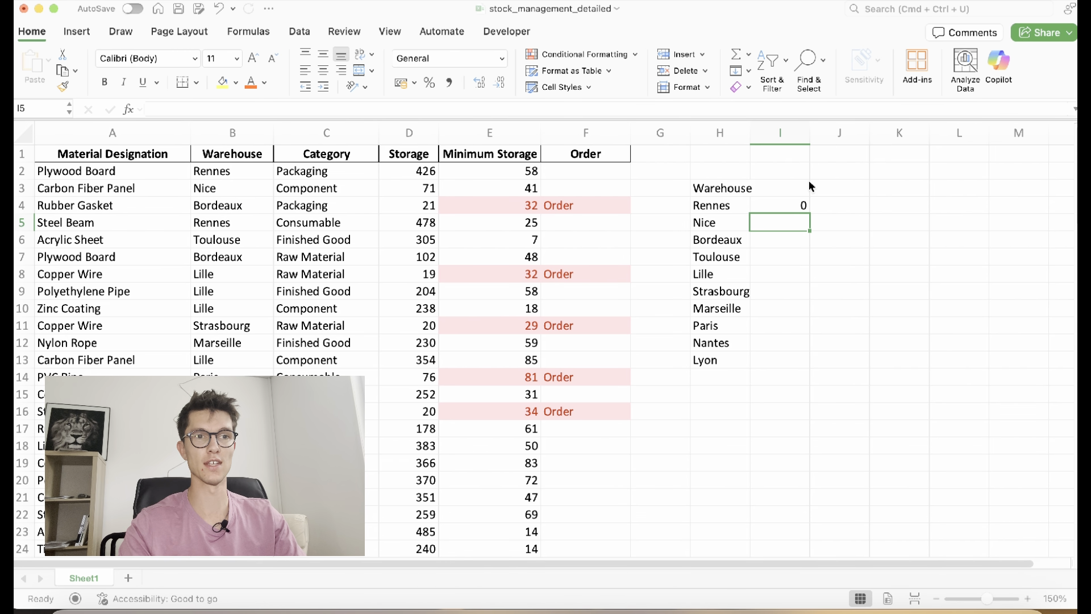
Add Storage column D as the sum range so Rennes totals 3878
{"action": "left_click", "coordinate": [793, 200]}
{"action": "double_click", "coordinate": [779, 205]}
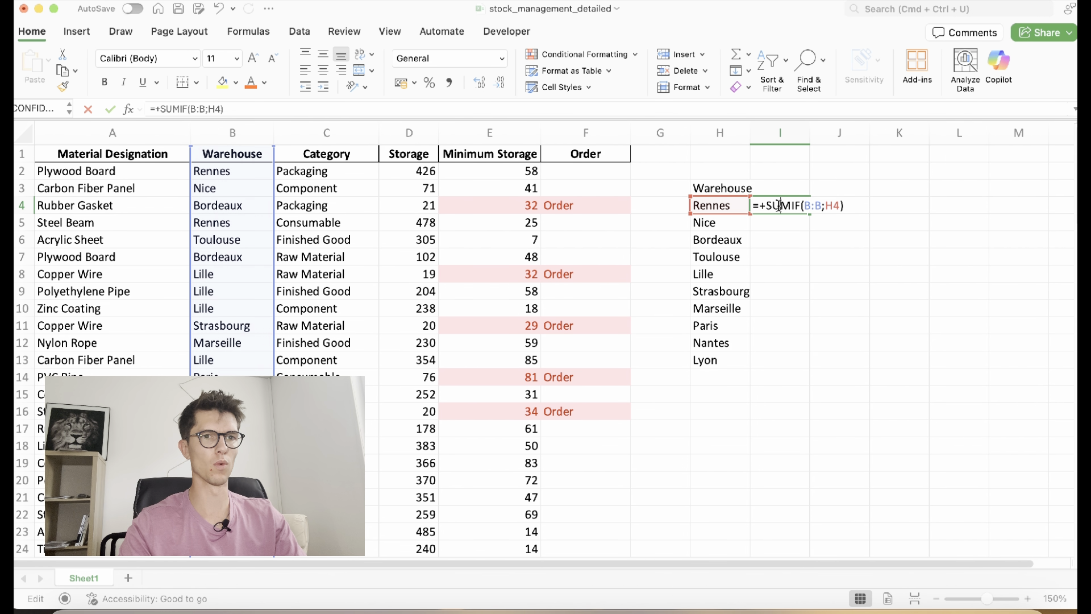
{"action": "left_click", "coordinate": [835, 206]}
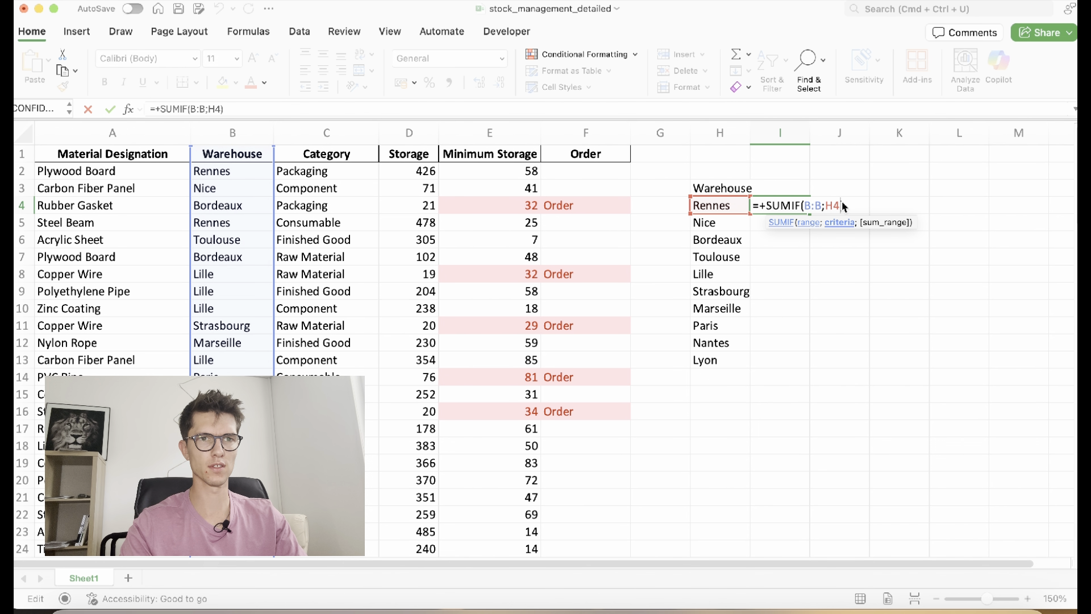
{"action": "type", "text": ";"}
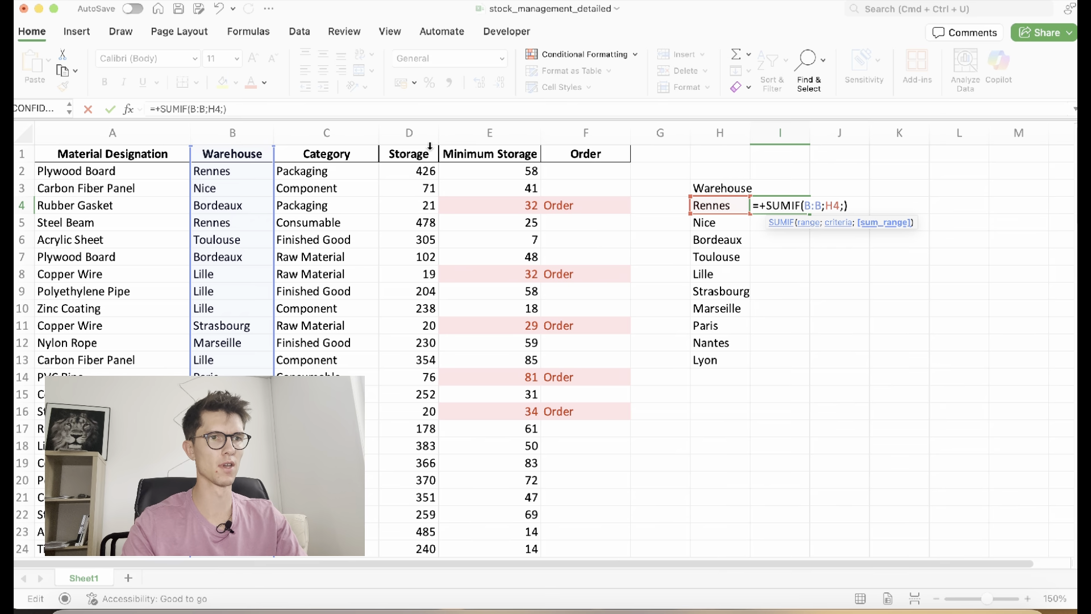
{"action": "left_click", "coordinate": [419, 130]}
{"action": "key", "text": "Return"}
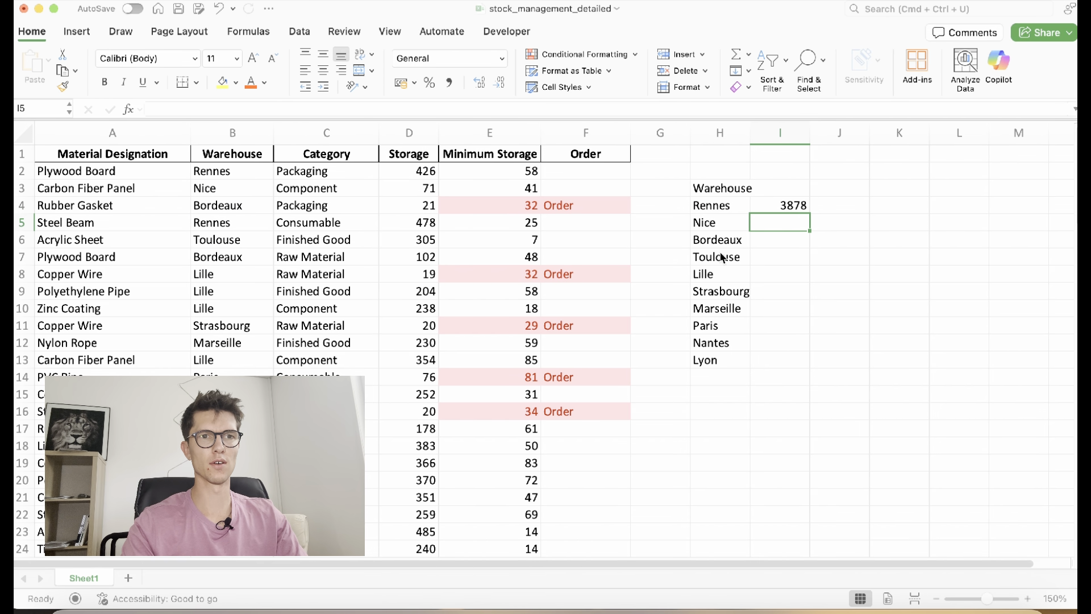
Copy the SUMIF formula down for every warehouse through Lyon and widen column H
{"action": "left_click", "coordinate": [796, 208]}
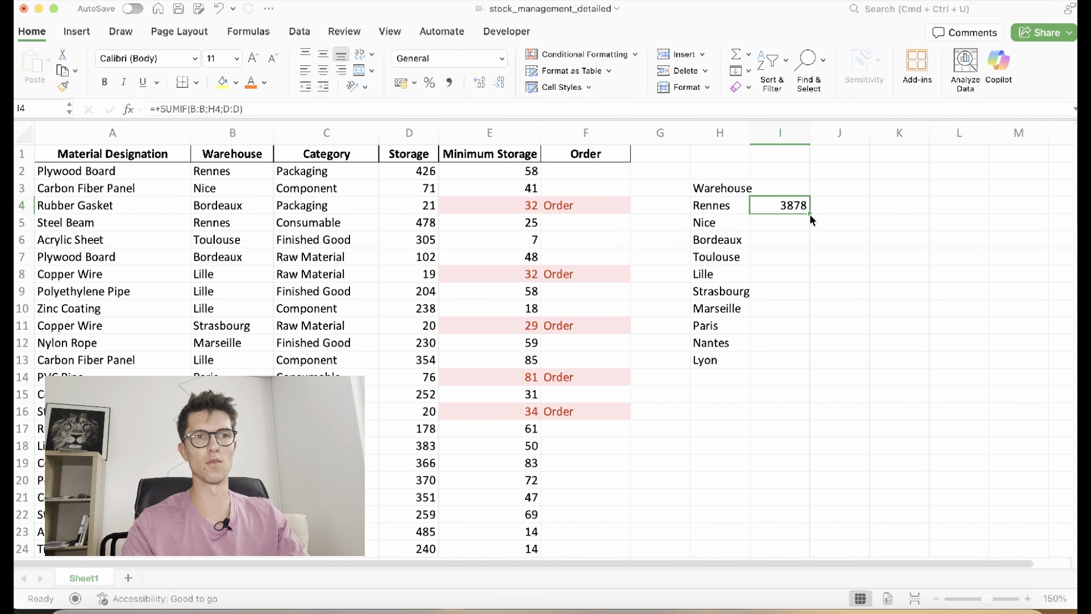
{"action": "double_click", "coordinate": [810, 213]}
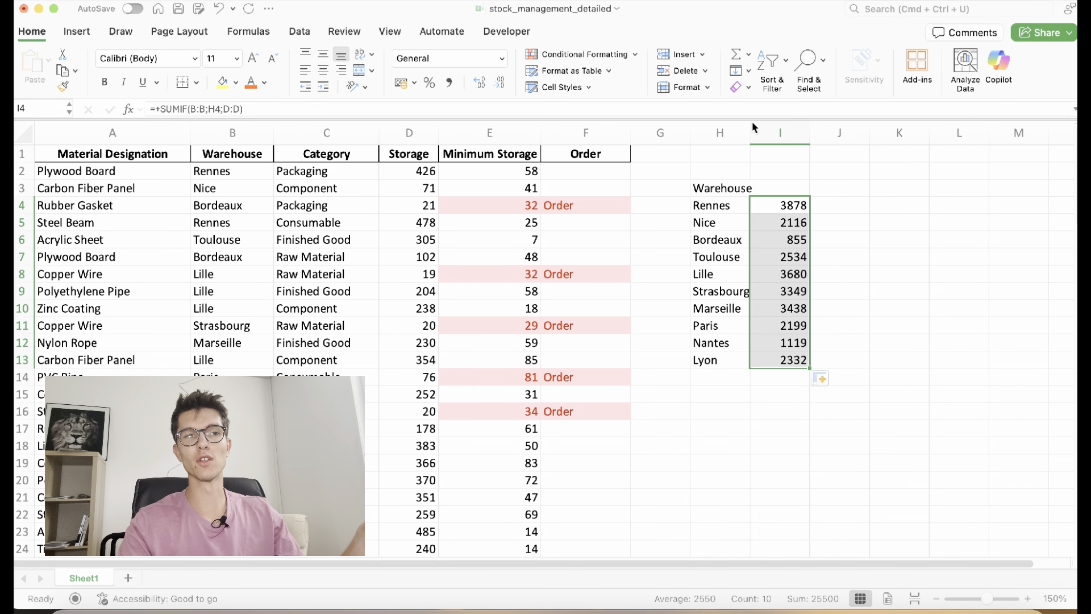
{"action": "left_click_drag", "start_coordinate": [751, 130], "coordinate": [777, 133]}
{"action": "left_click", "coordinate": [805, 189]}
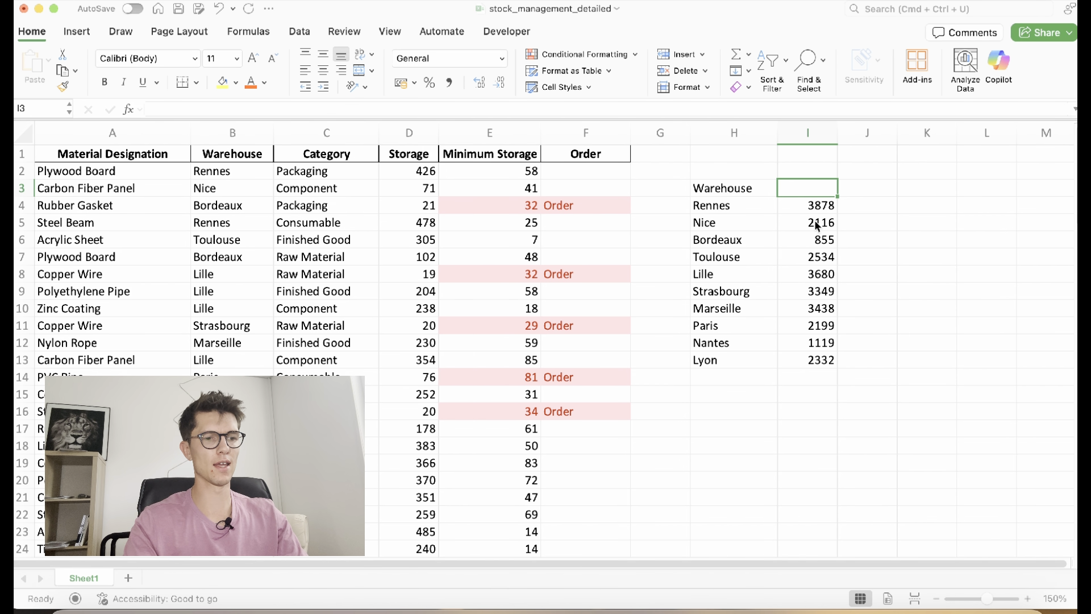
Head I3 'Quantity of storage' and convert H3:I13 into a table with headers
{"action": "type", "text": "Quan"}
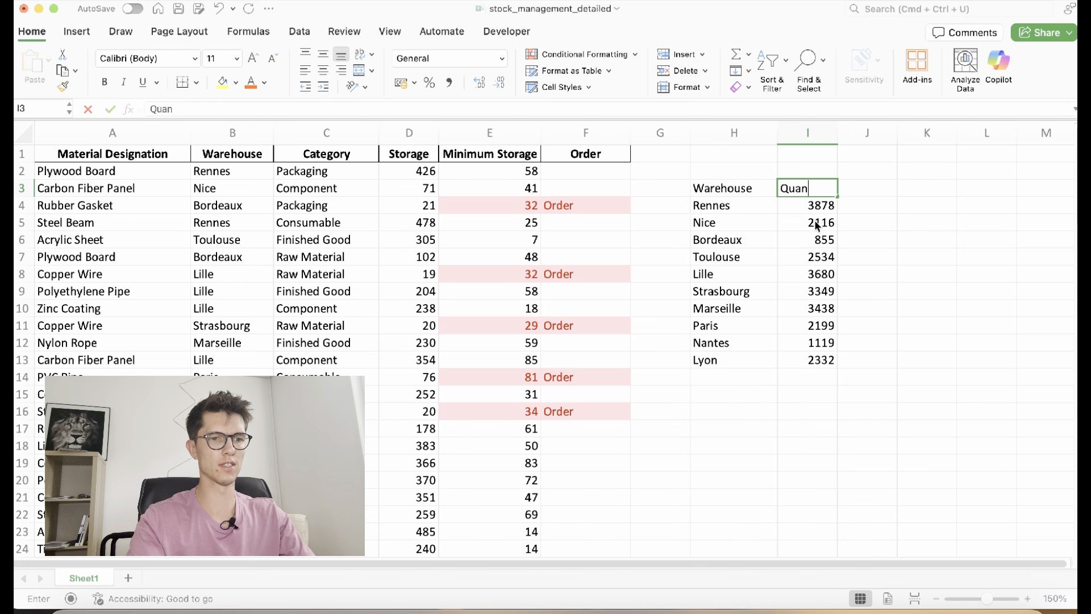
{"action": "type", "text": "tity of sto"}
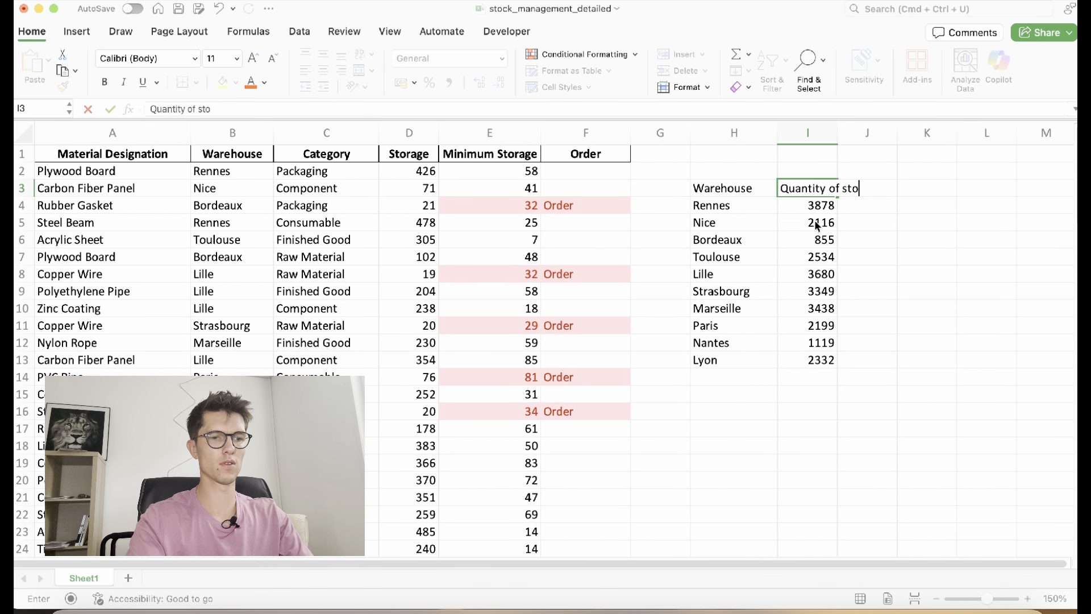
{"action": "type", "text": "rage"}
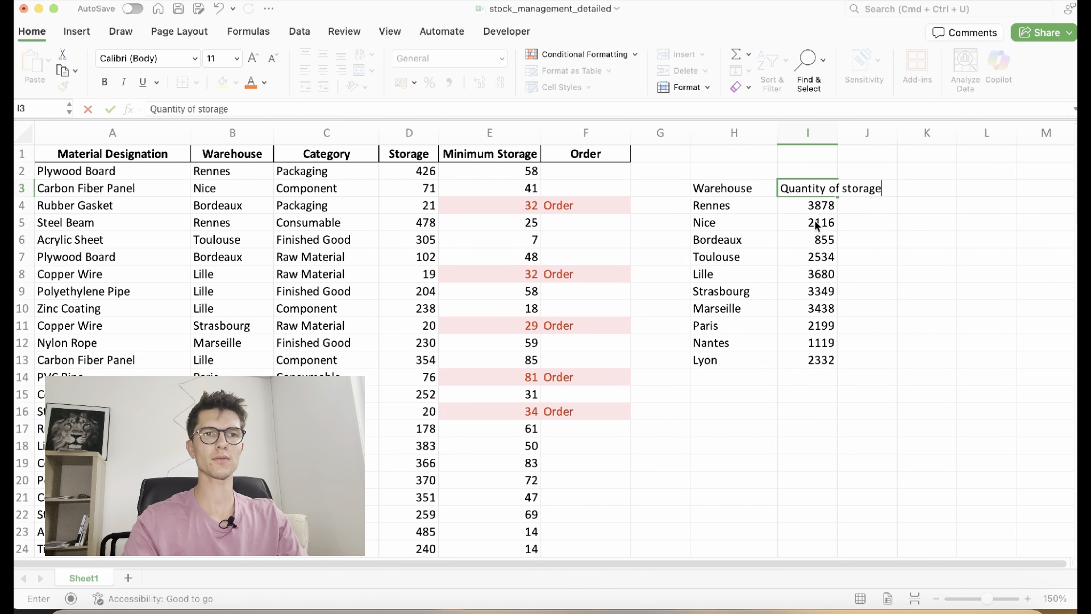
{"action": "key", "text": "Return"}
{"action": "left_click", "coordinate": [804, 224]}
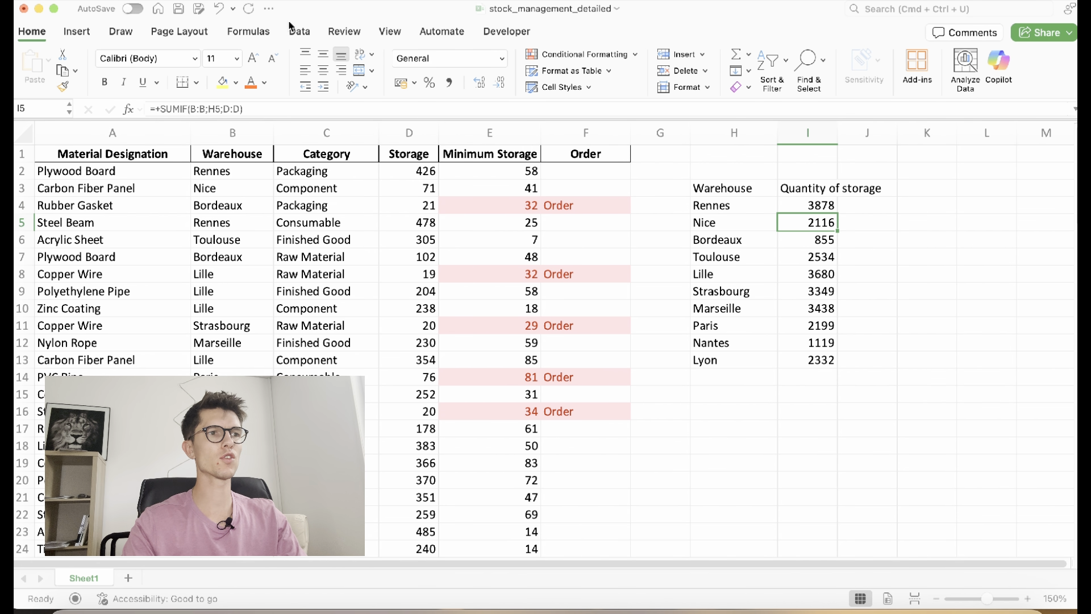
{"action": "left_click", "coordinate": [78, 31]}
{"action": "left_click", "coordinate": [136, 59]}
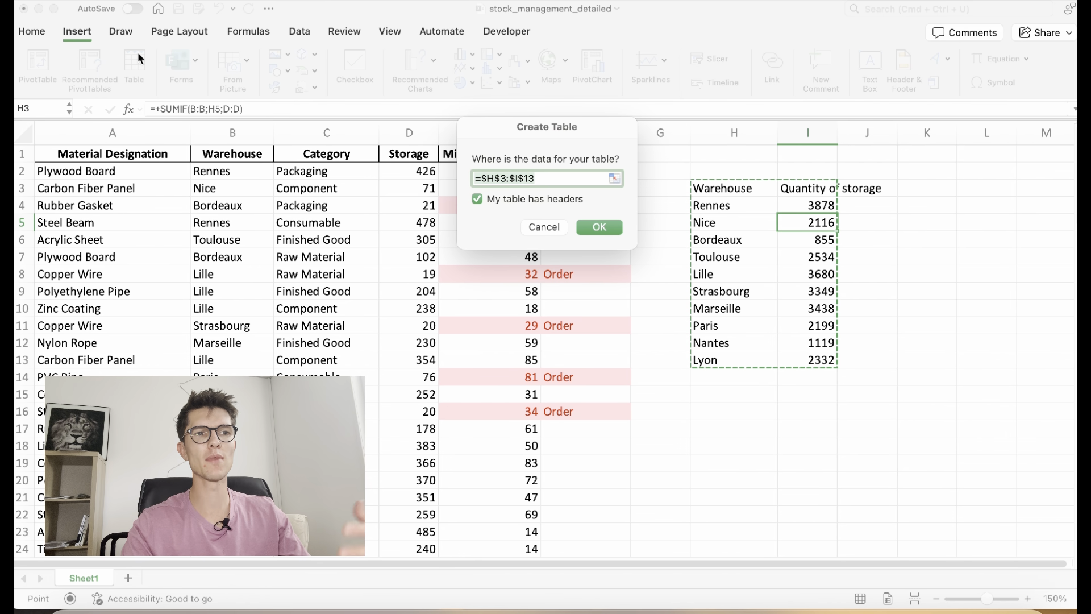
{"action": "left_click", "coordinate": [594, 227]}
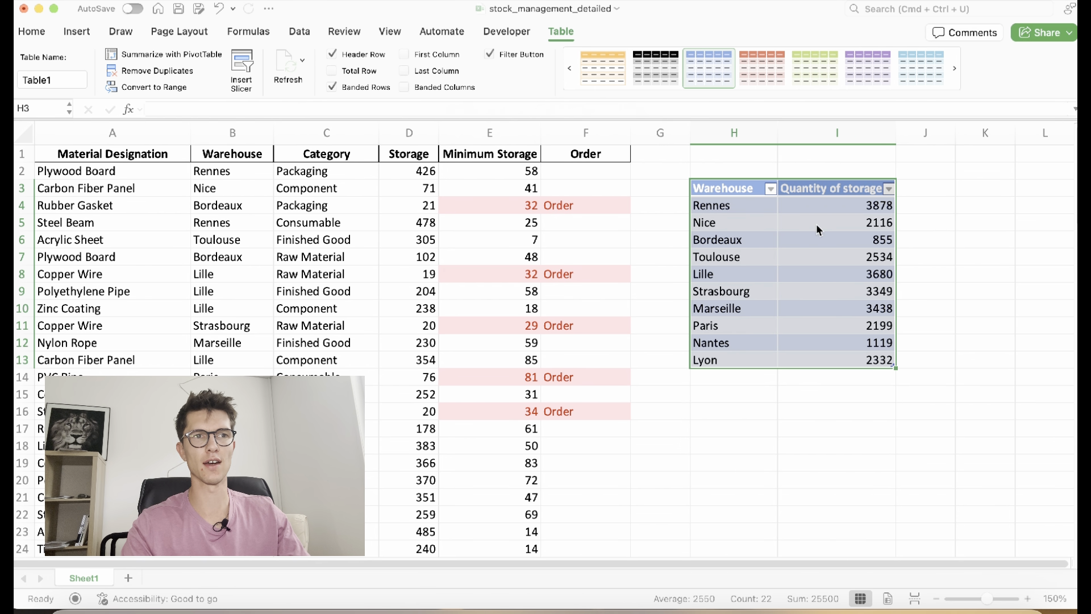
Apply the black table style and widen column I to fit its heading
{"action": "left_click", "coordinate": [654, 63]}
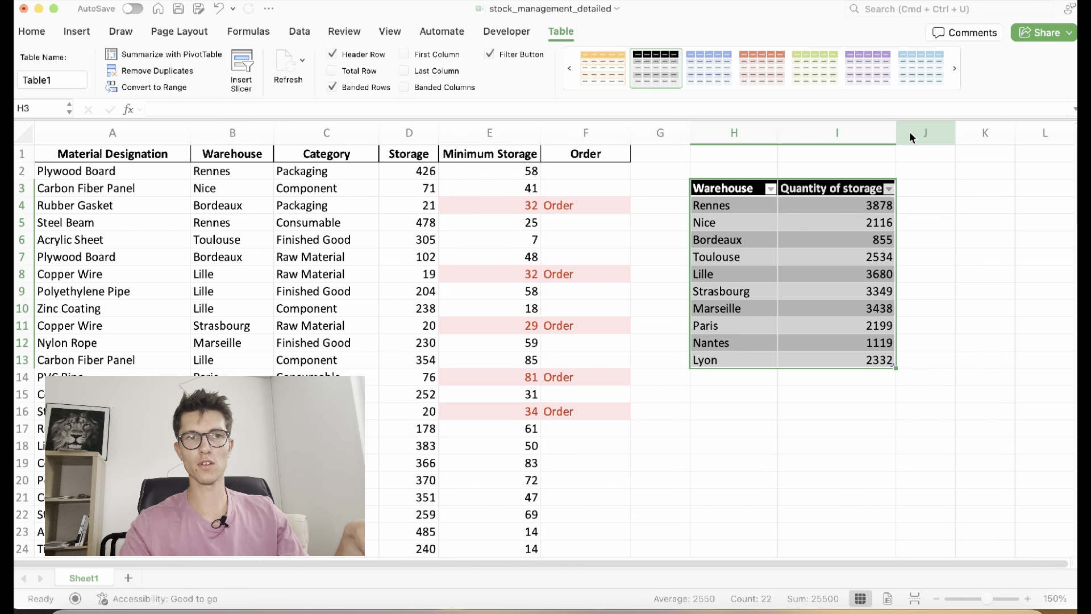
{"action": "left_click_drag", "start_coordinate": [897, 132], "coordinate": [920, 136]}
{"action": "left_click", "coordinate": [868, 210]}
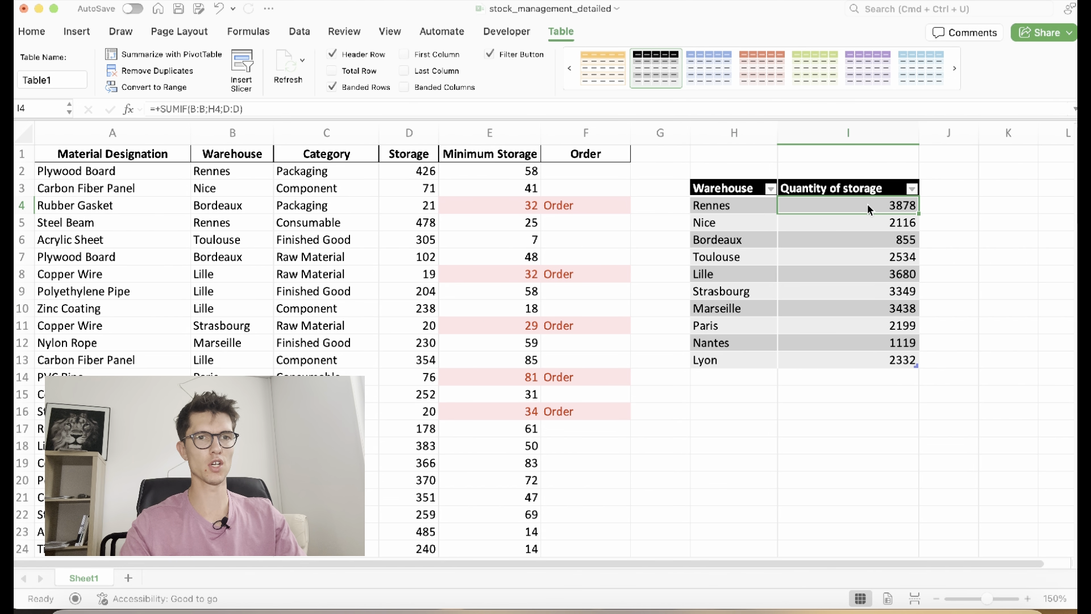
{"action": "key", "text": "super+shift+Down"}
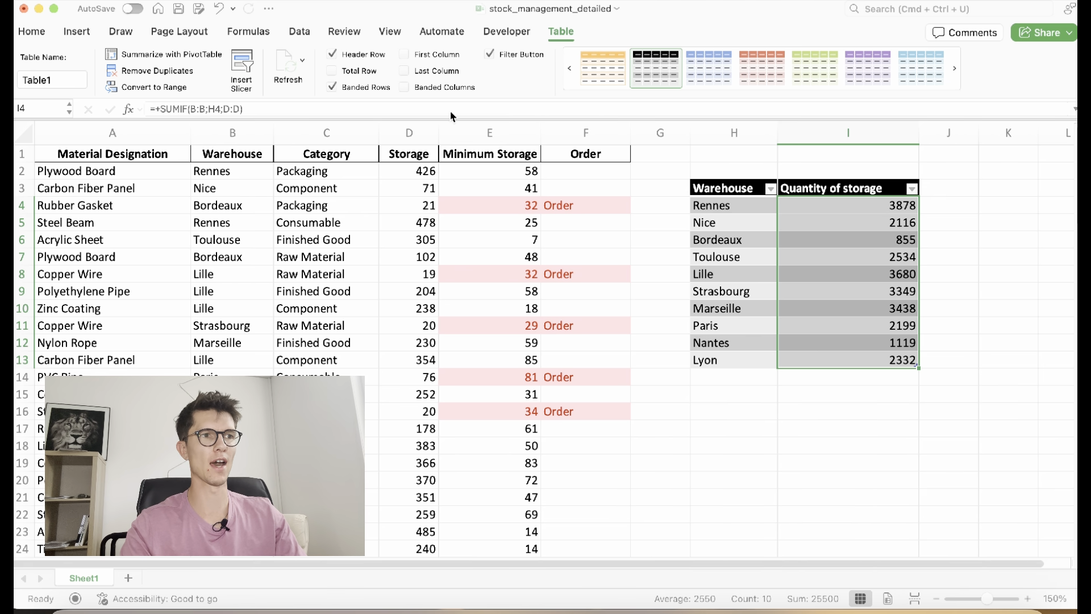
Apply a green-to-red color scale to the warehouse storage totals
{"action": "left_click", "coordinate": [35, 31]}
{"action": "left_click", "coordinate": [559, 54]}
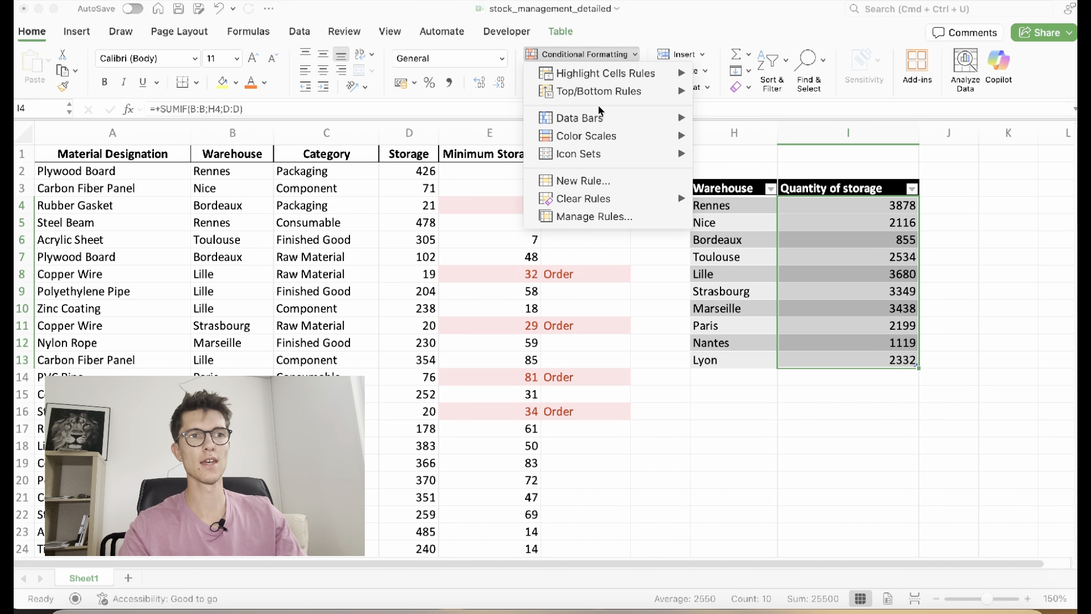
{"action": "mouse_move", "coordinate": [612, 143]}
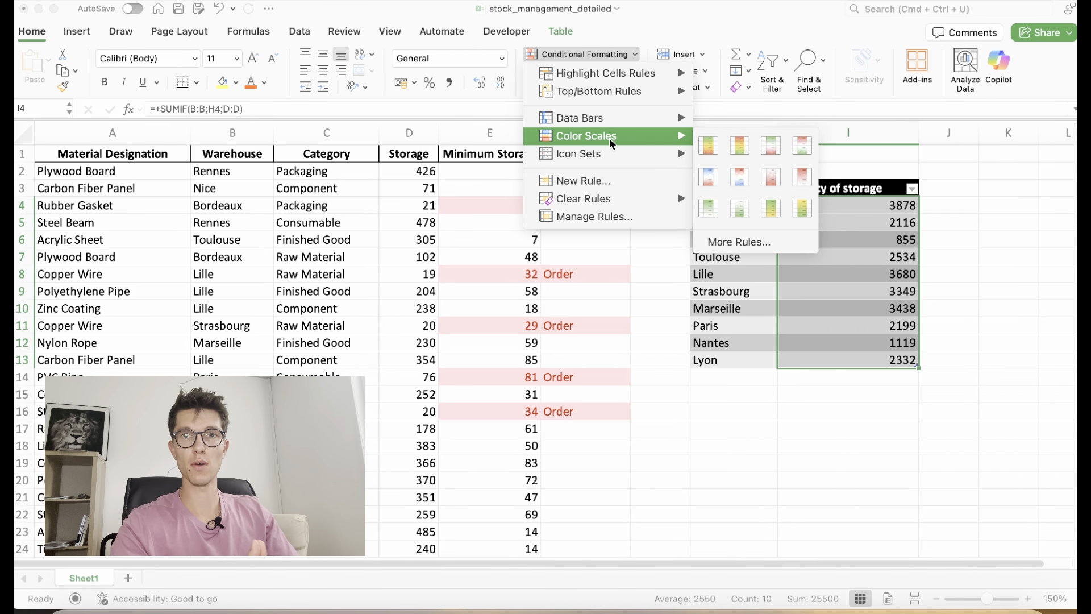
{"action": "left_click", "coordinate": [704, 149]}
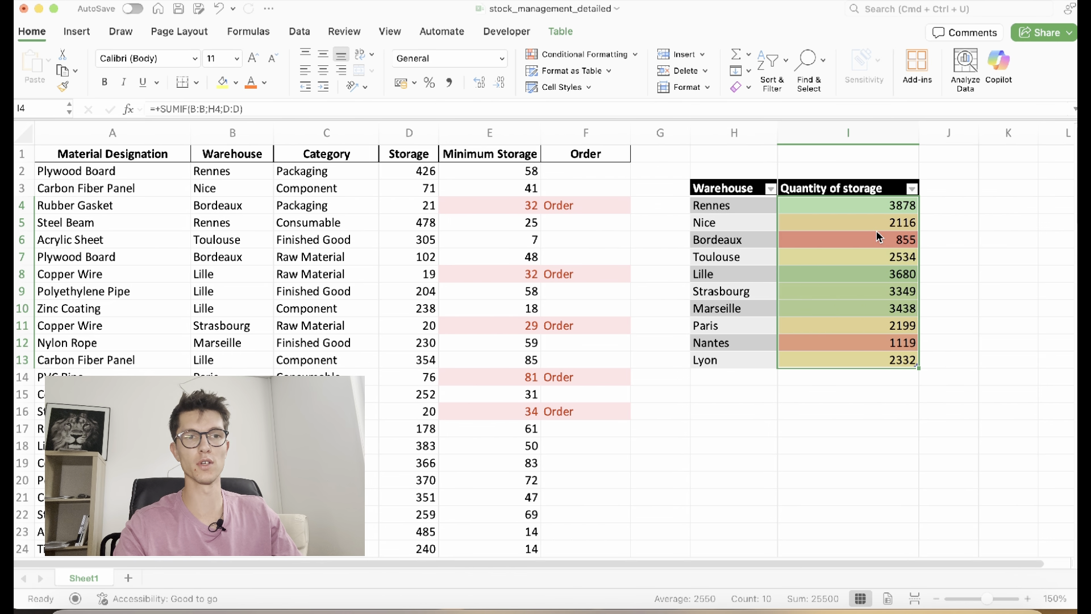
Switch to a red-yellow-green color scale so the highest totals show red
{"action": "left_click", "coordinate": [575, 55]}
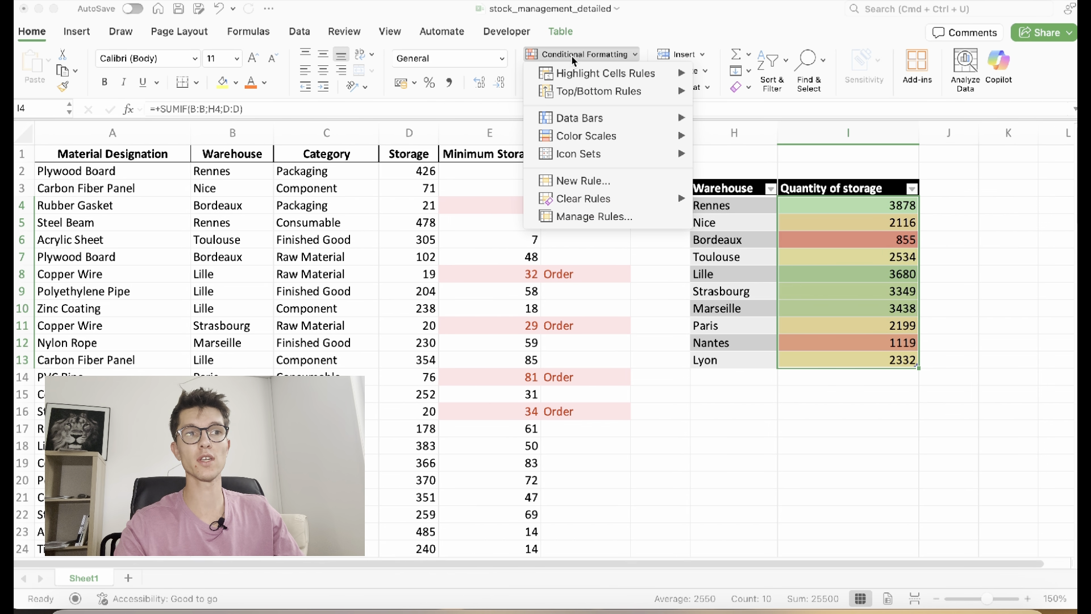
{"action": "mouse_move", "coordinate": [634, 136]}
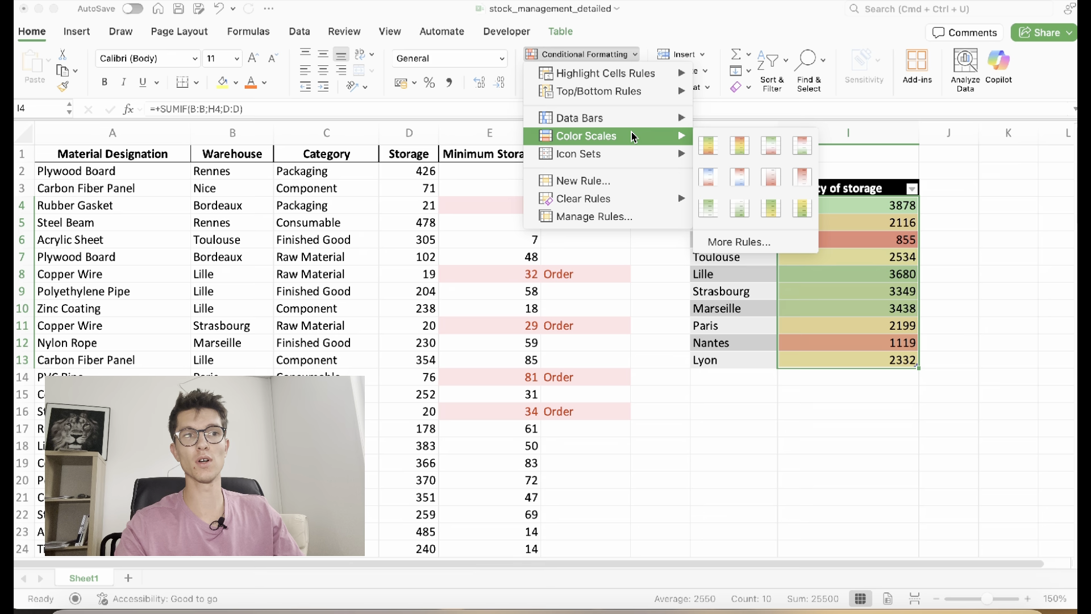
{"action": "left_click", "coordinate": [740, 155]}
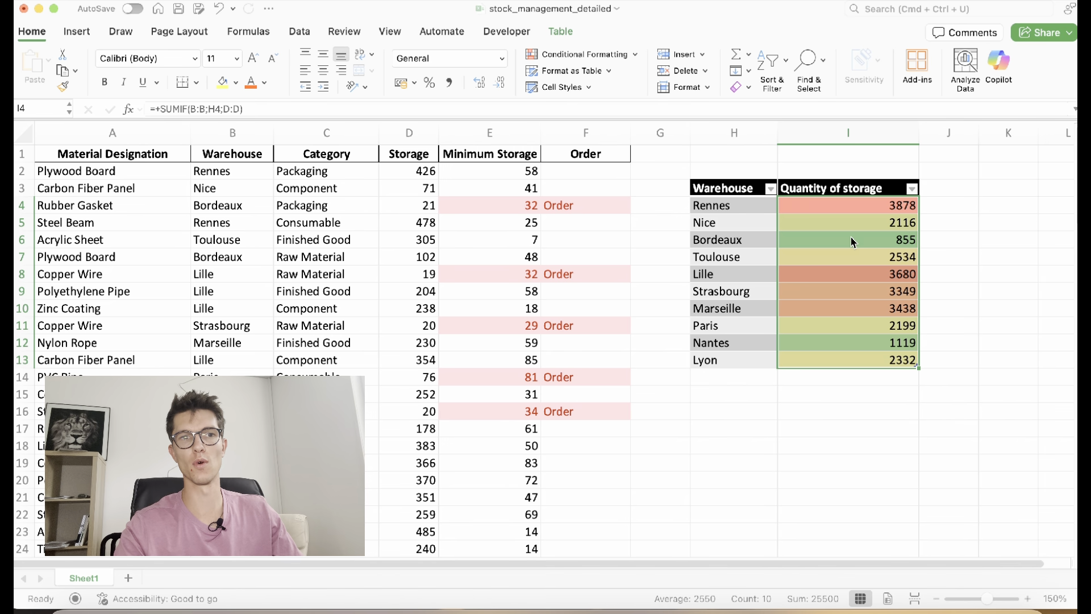
{"action": "left_click", "coordinate": [874, 212]}
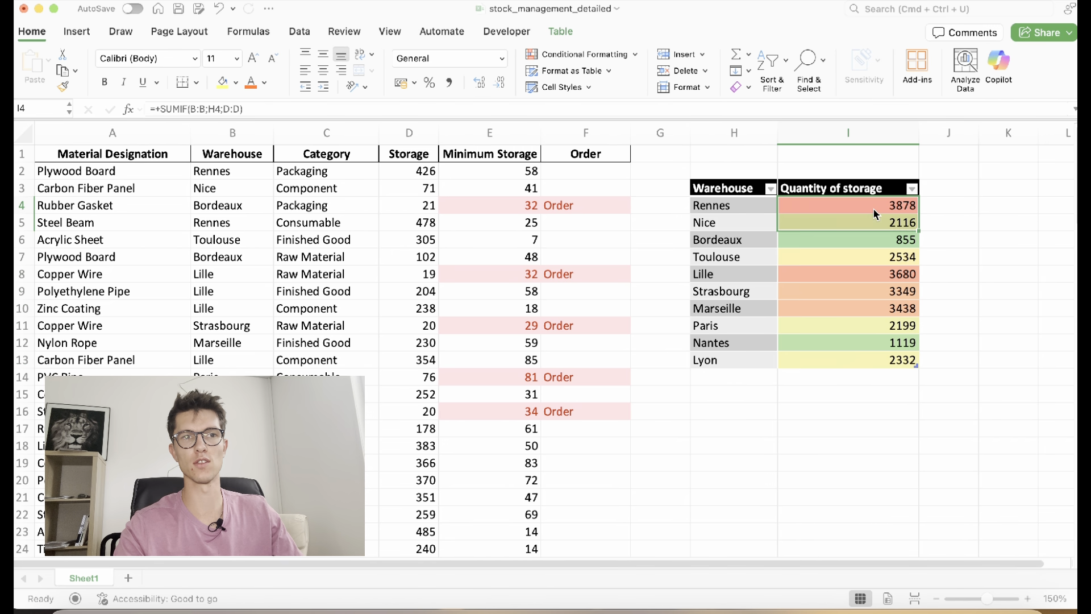
Check the Quantity of storage filter and Bordeaux formula, then reselect all ten totals
{"action": "left_click", "coordinate": [914, 192]}
{"action": "left_click", "coordinate": [893, 174]}
{"action": "left_click", "coordinate": [879, 238]}
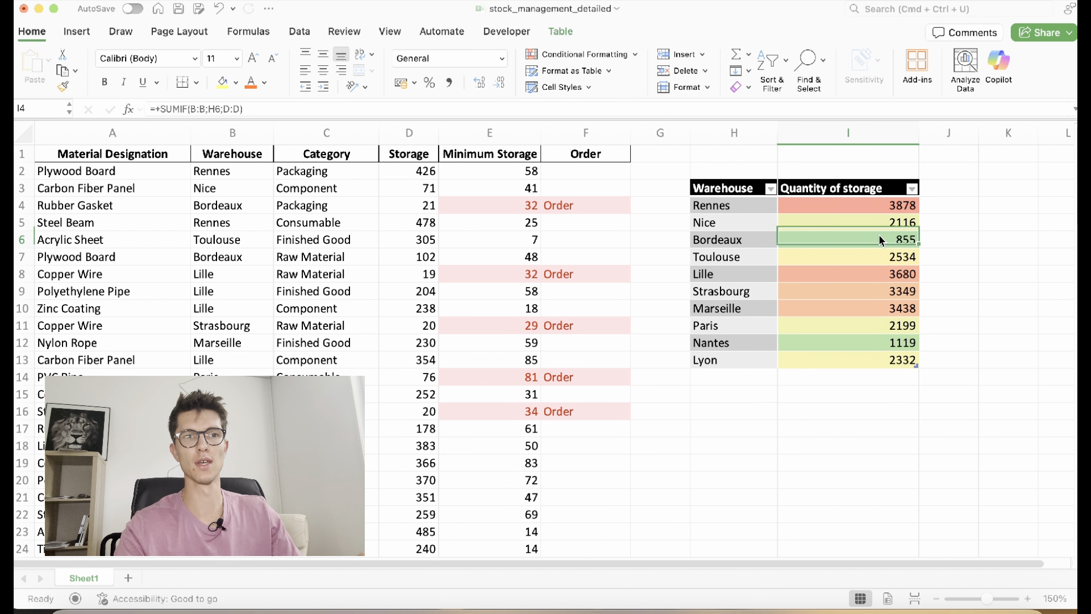
{"action": "left_click", "coordinate": [874, 207]}
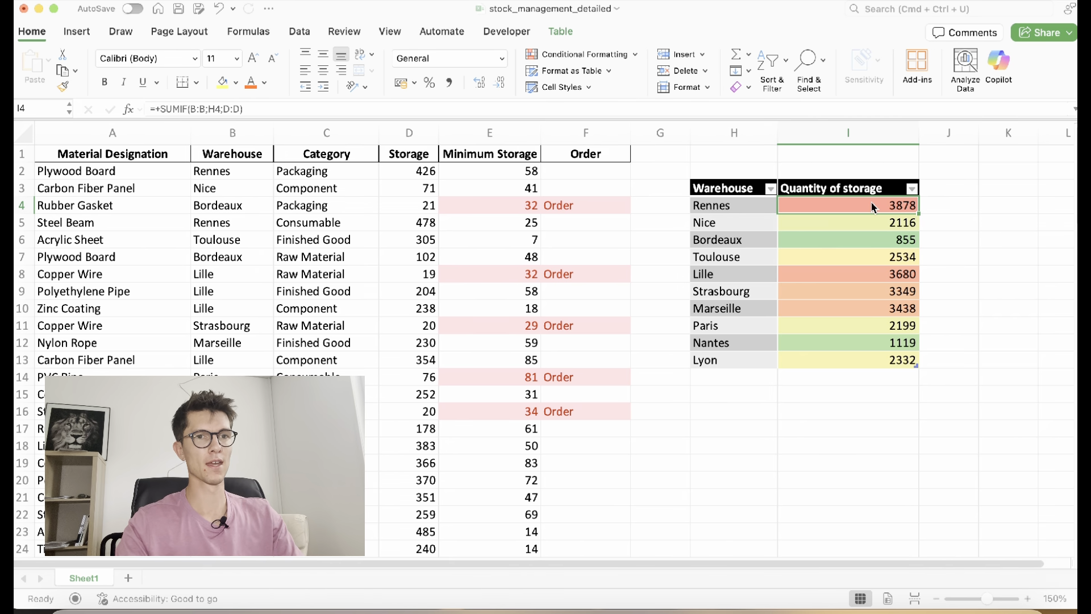
{"action": "key", "text": "super+shift+Down"}
Add blue data bars to the warehouse storage totals
{"action": "left_click", "coordinate": [577, 54]}
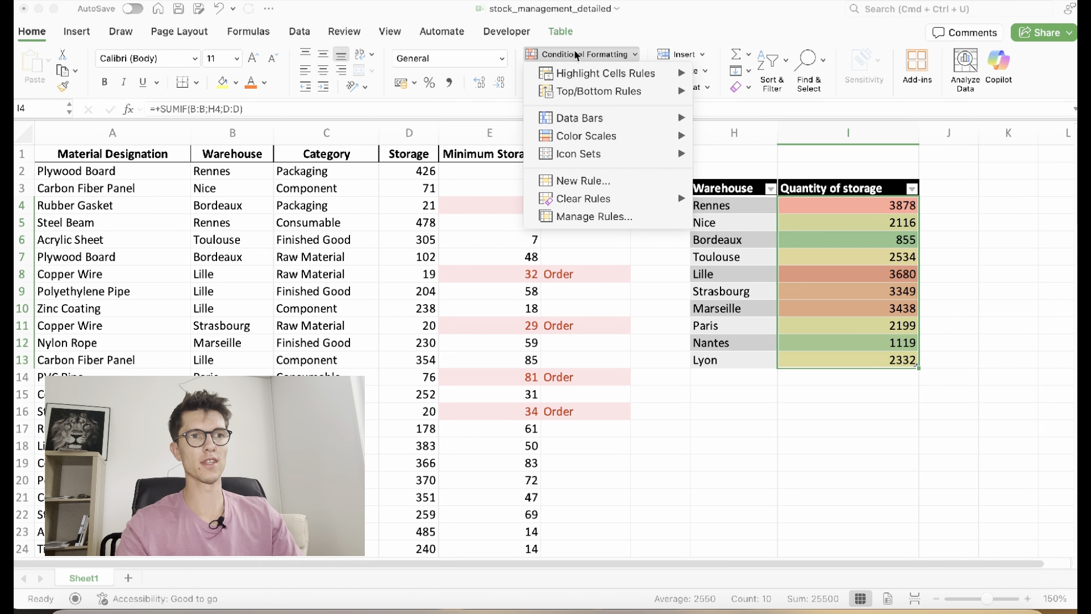
{"action": "mouse_move", "coordinate": [638, 126]}
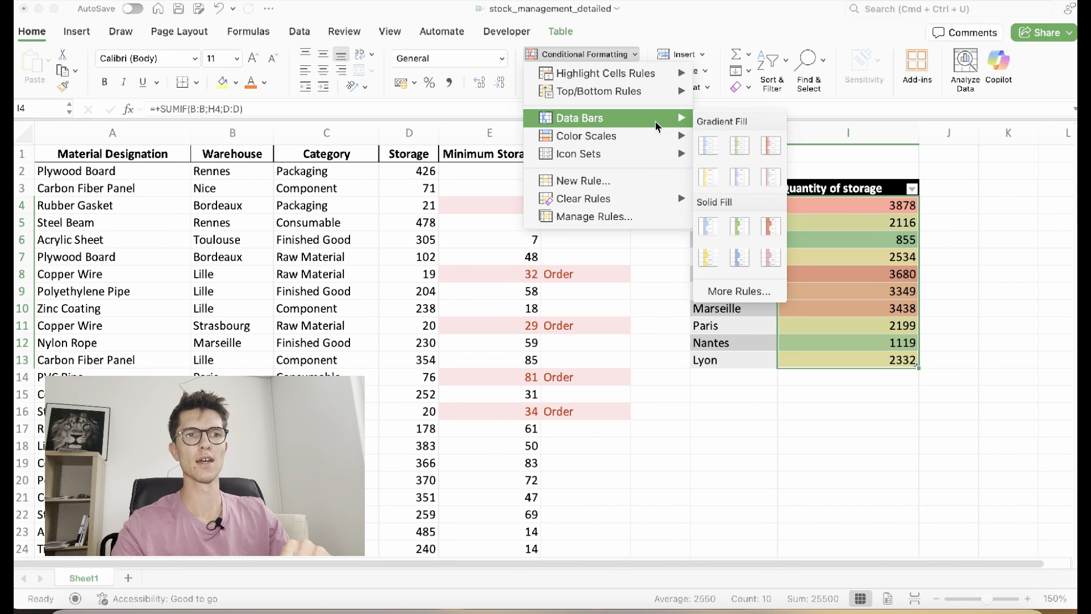
{"action": "left_click", "coordinate": [709, 226]}
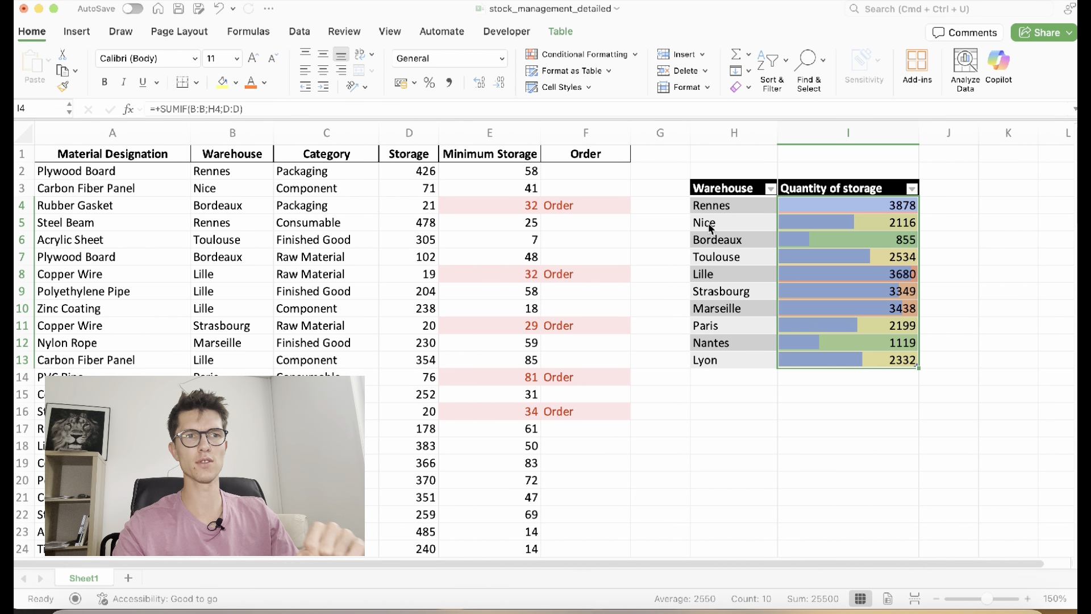
Clear the totals' existing formatting rules and apply solid blue data bars
{"action": "left_click", "coordinate": [589, 52]}
{"action": "mouse_move", "coordinate": [589, 200]}
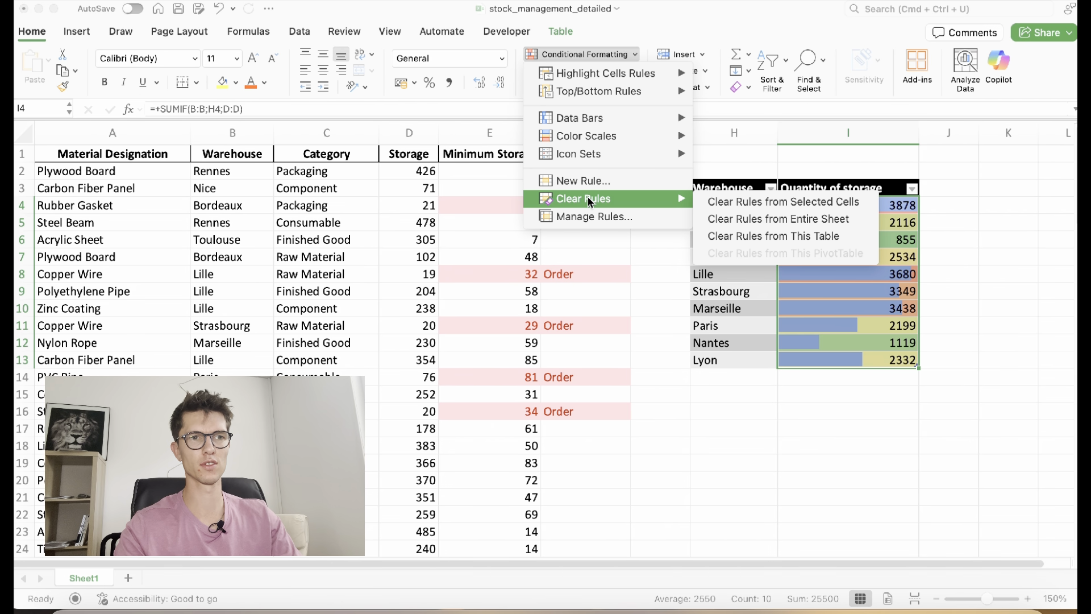
{"action": "left_click", "coordinate": [712, 202]}
{"action": "left_click", "coordinate": [585, 55]}
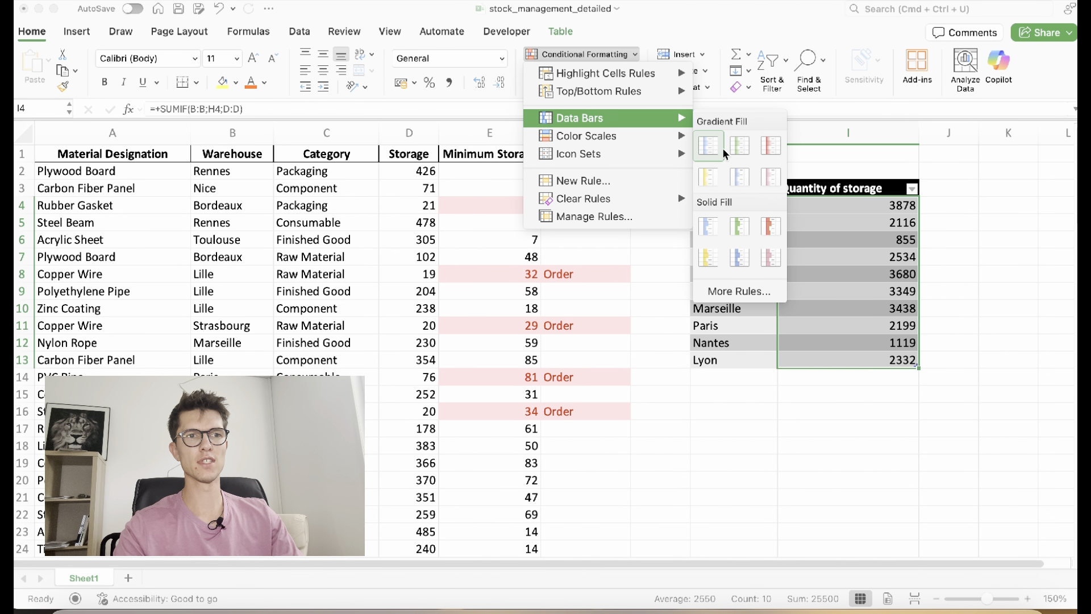
{"action": "left_click", "coordinate": [711, 223]}
{"action": "left_click", "coordinate": [850, 292]}
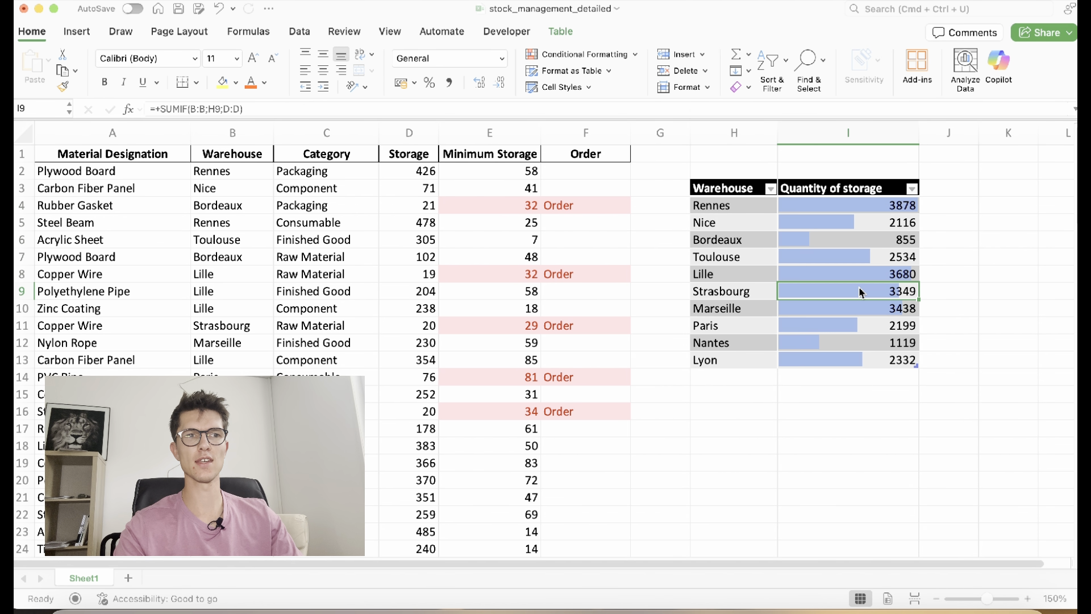
Sort the warehouse summary by Quantity of storage descending, Rennes 3878 first, Bordeaux 855 last
{"action": "left_click", "coordinate": [912, 190]}
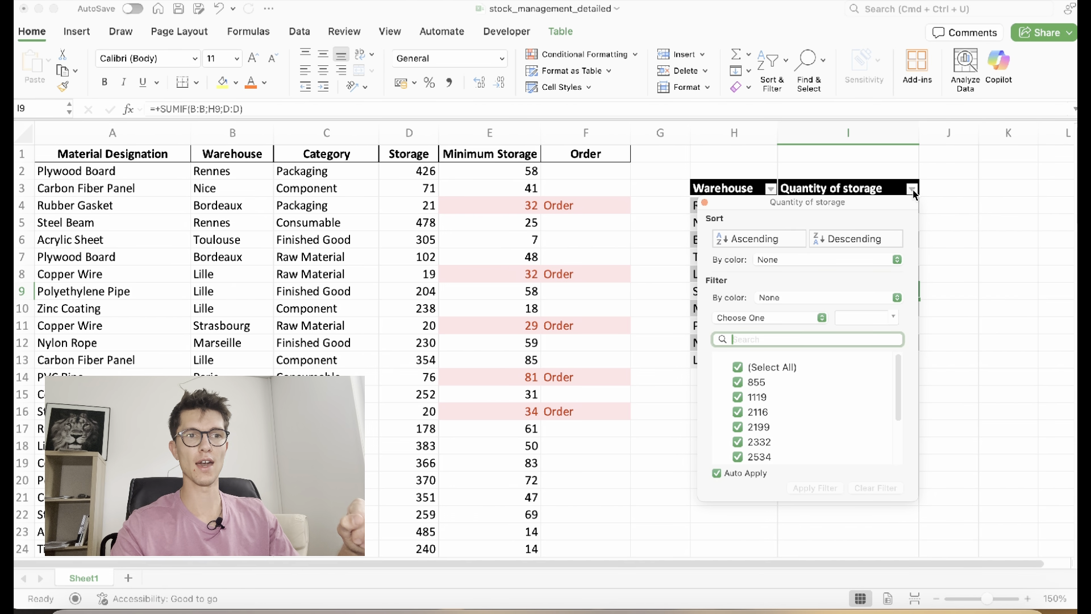
{"action": "left_click", "coordinate": [821, 240]}
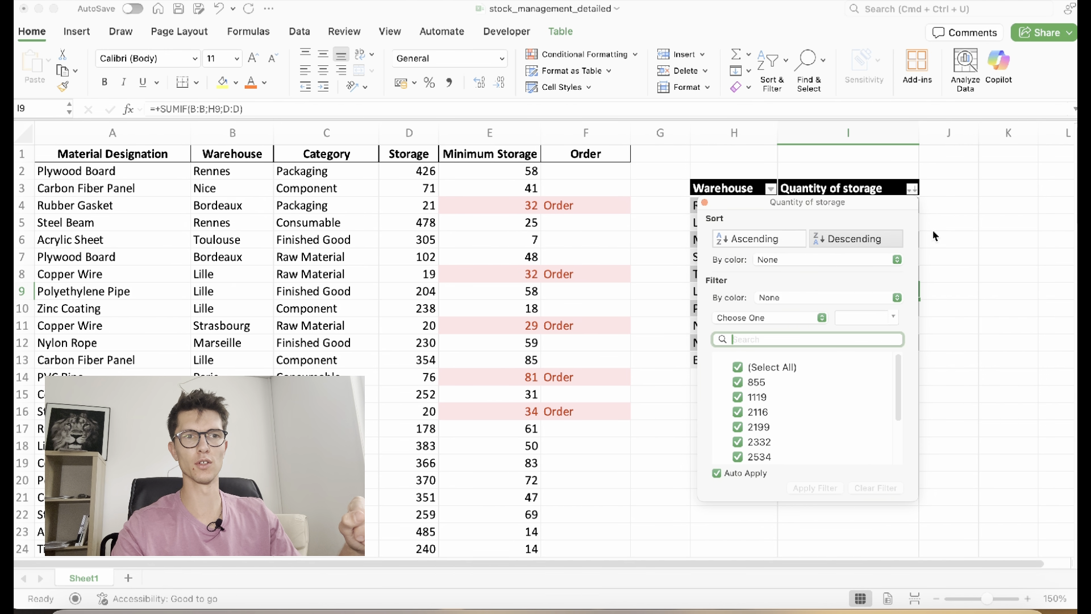
{"action": "left_click", "coordinate": [934, 237]}
{"action": "left_click_drag", "start_coordinate": [872, 213], "coordinate": [858, 273]}
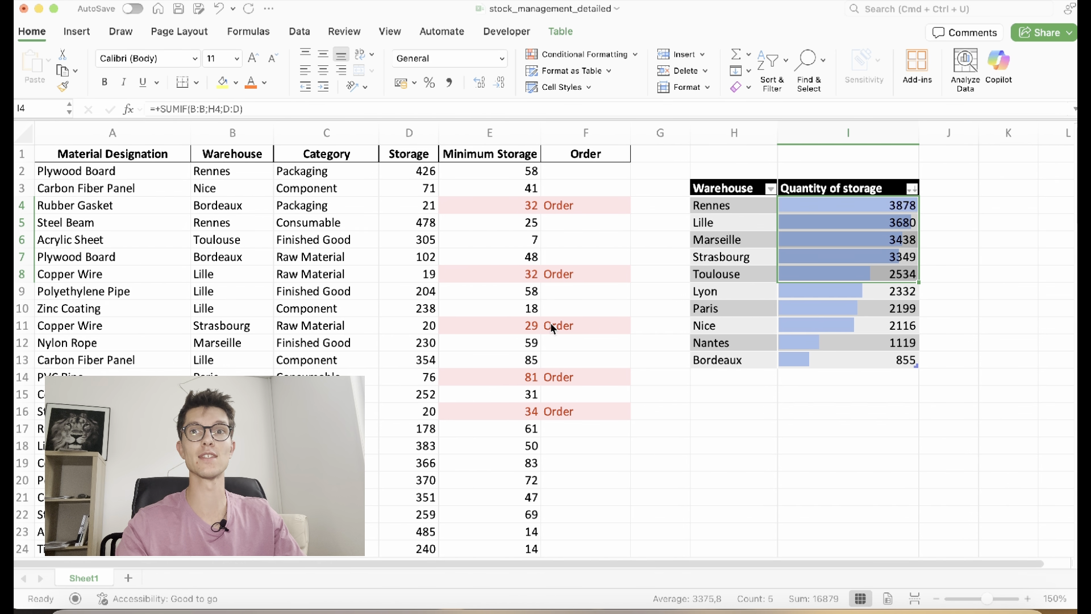
{"action": "left_click", "coordinate": [732, 310]}
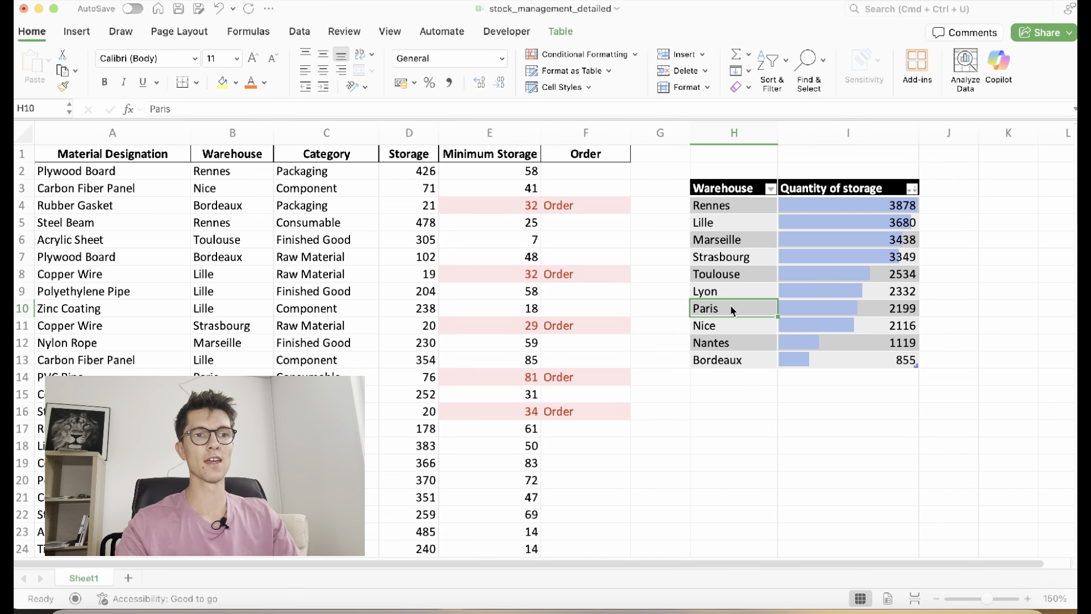
{"action": "left_click", "coordinate": [722, 396]}
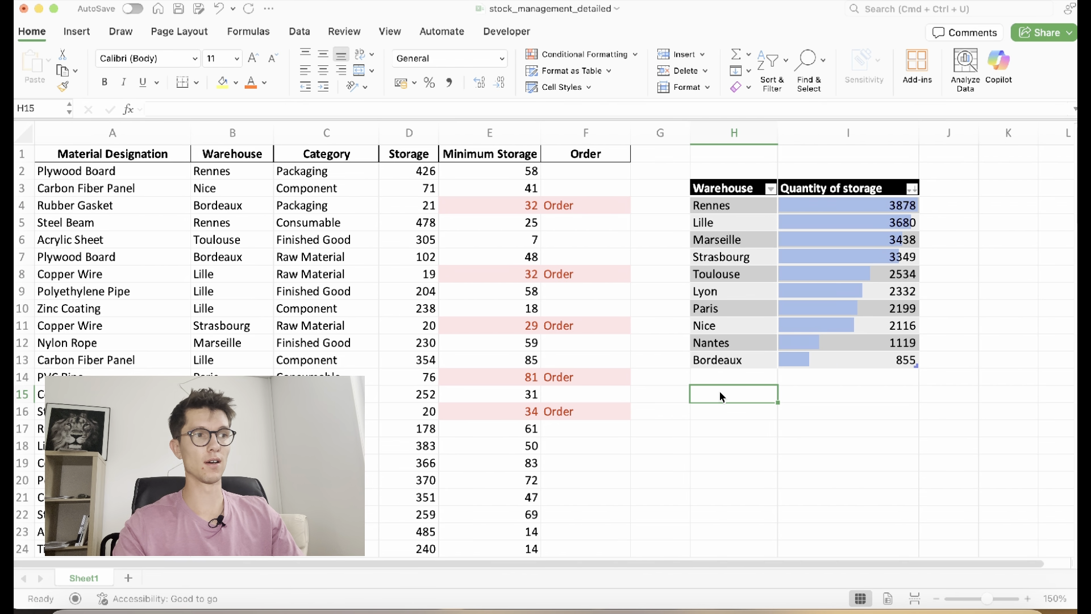
{"action": "scroll", "coordinate": [720, 396], "scroll_direction": "down", "scroll_amount": 1}
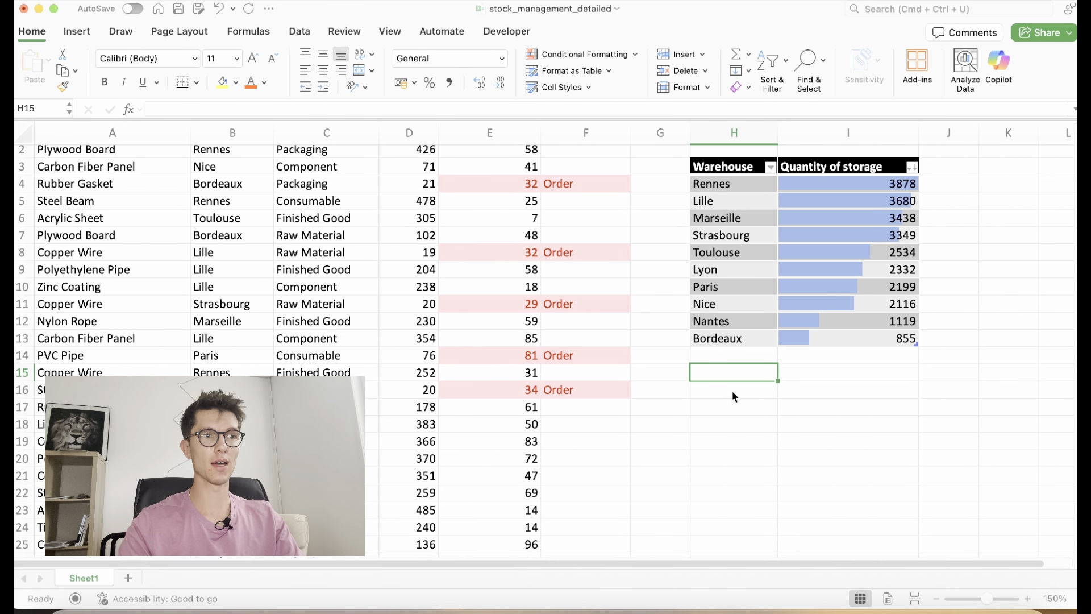
Enter =UNIQUE(C:C) in H15 to list the distinct categories
{"action": "scroll", "coordinate": [719, 392], "scroll_direction": "up", "scroll_amount": 1}
{"action": "type", "text": "="}
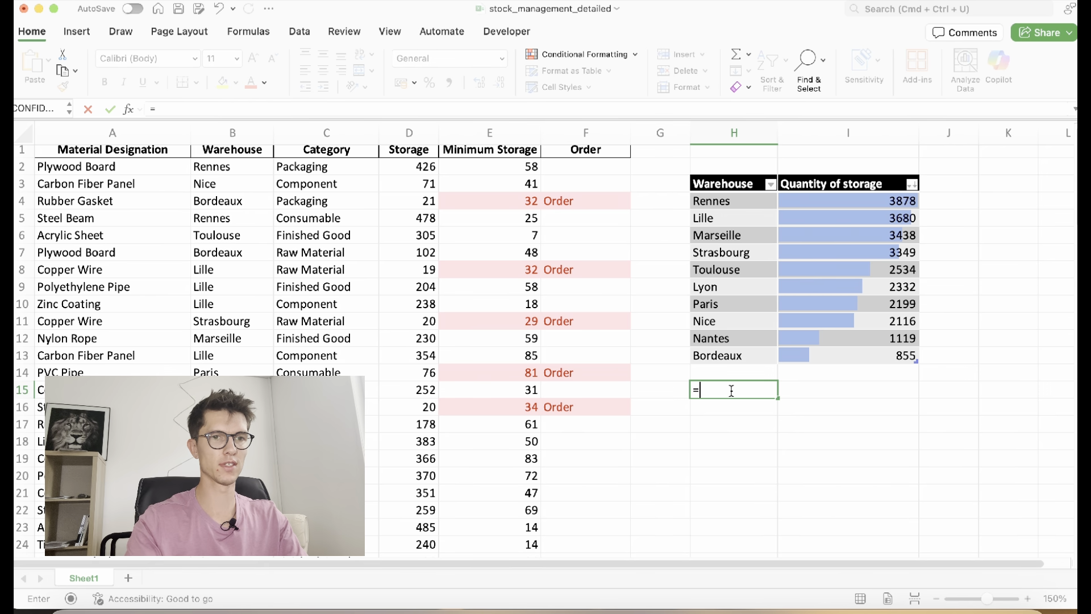
{"action": "key", "text": "BackSpace"}
{"action": "type", "text": ":u"}
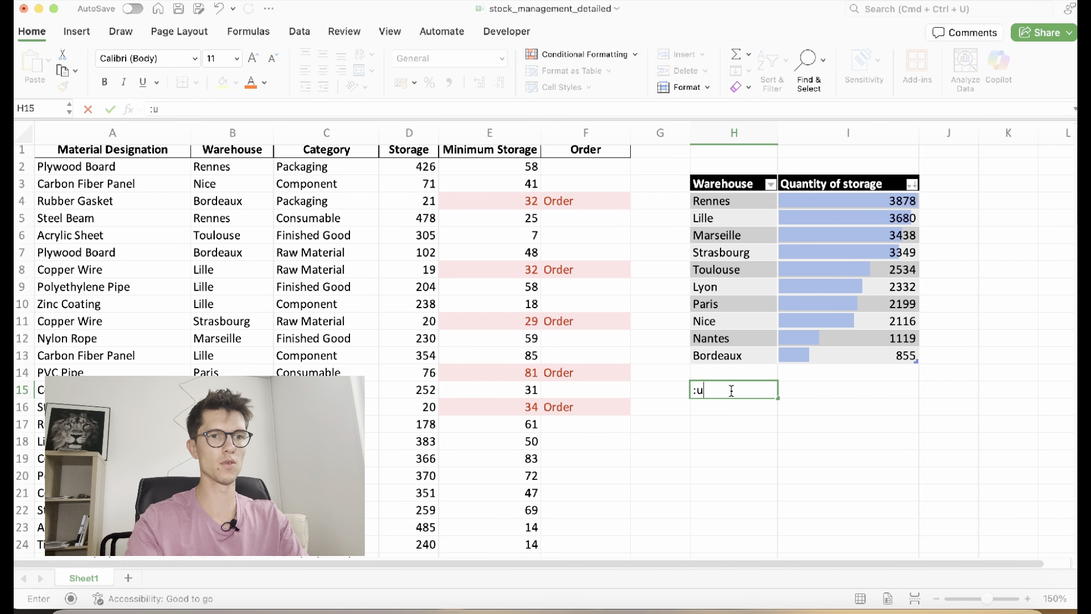
{"action": "type", "text": "=uniqu"}
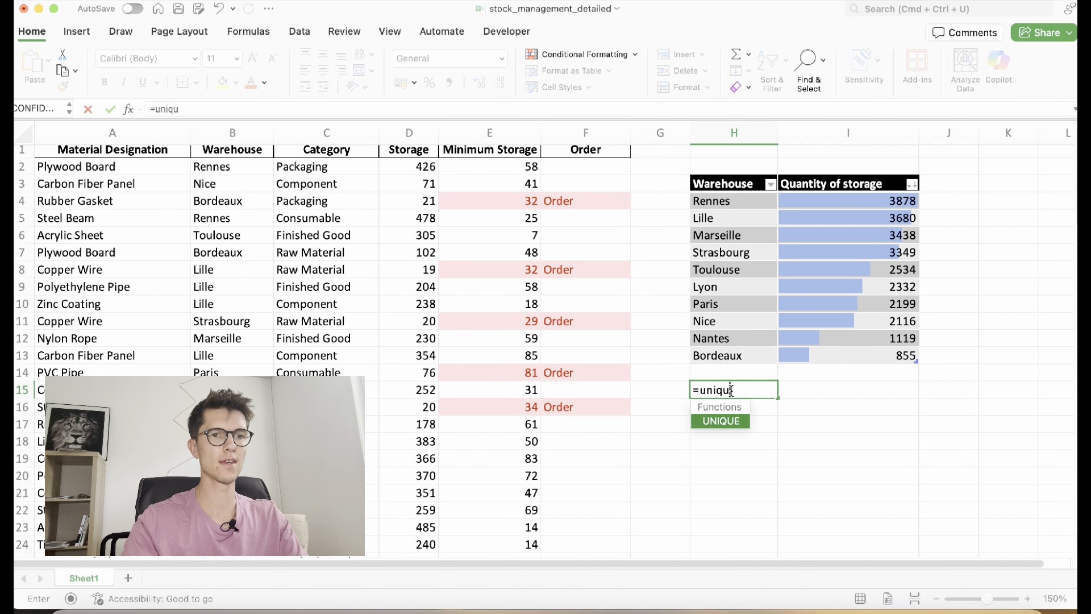
{"action": "key", "text": "Tab"}
{"action": "left_click", "coordinate": [356, 134]}
{"action": "type", "text": ")"}
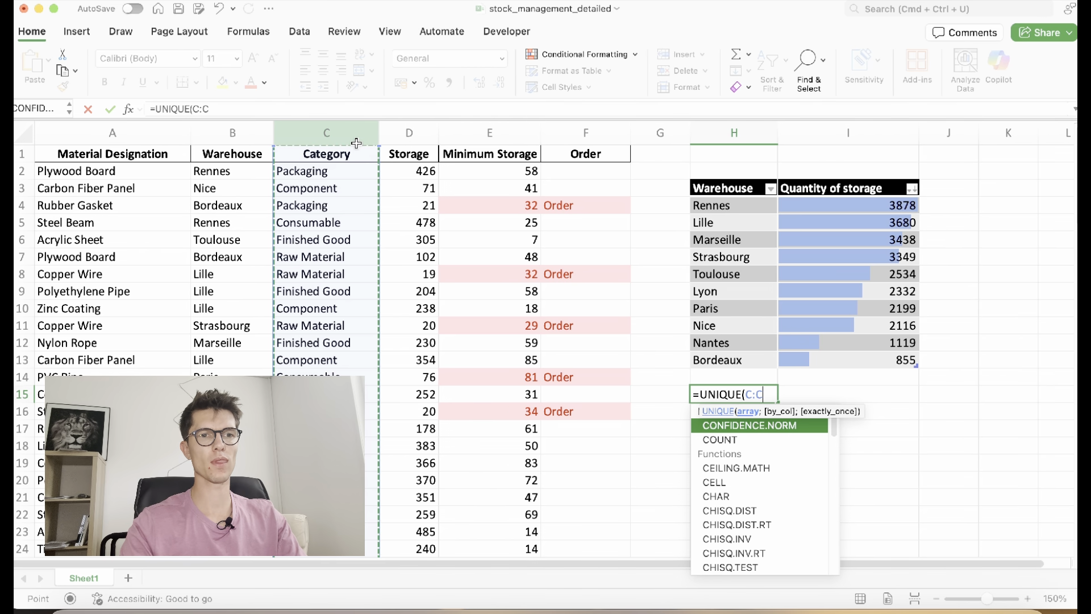
{"action": "key", "text": "Return"}
Copy the spilled category list and paste it as values into I15
{"action": "left_click", "coordinate": [746, 397]}
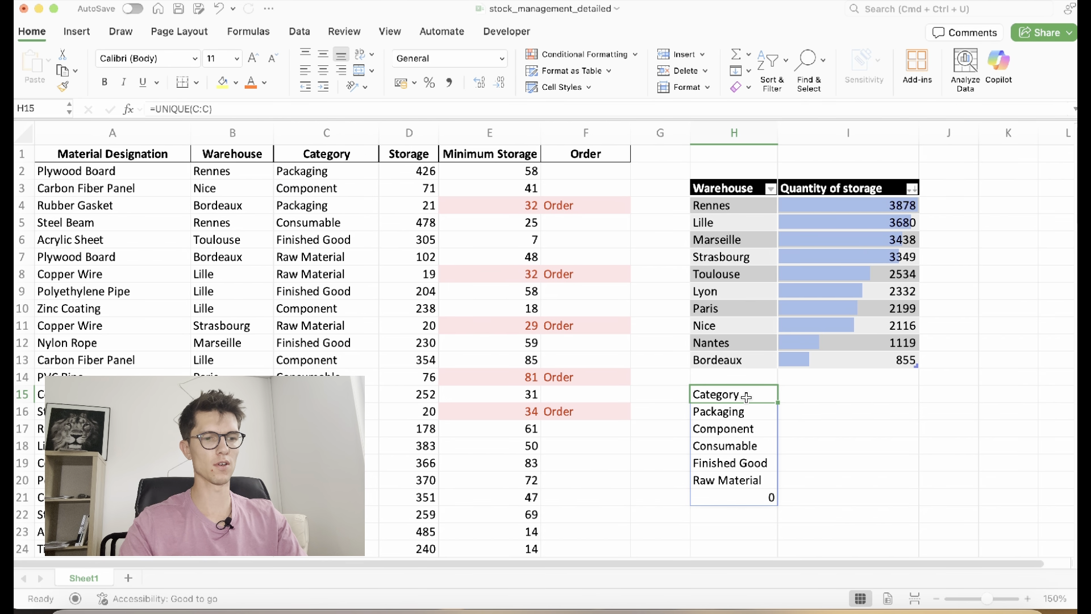
{"action": "key", "text": "shift+Down"}
{"action": "key", "text": "shift+Down"}
{"action": "key", "text": "shift+Down"}
{"action": "key", "text": "shift+Down"}
{"action": "key", "text": "shift+Down"}
{"action": "key", "text": "shift+Down"}
{"action": "key", "text": "super+c"}
{"action": "right_click", "coordinate": [844, 392]}
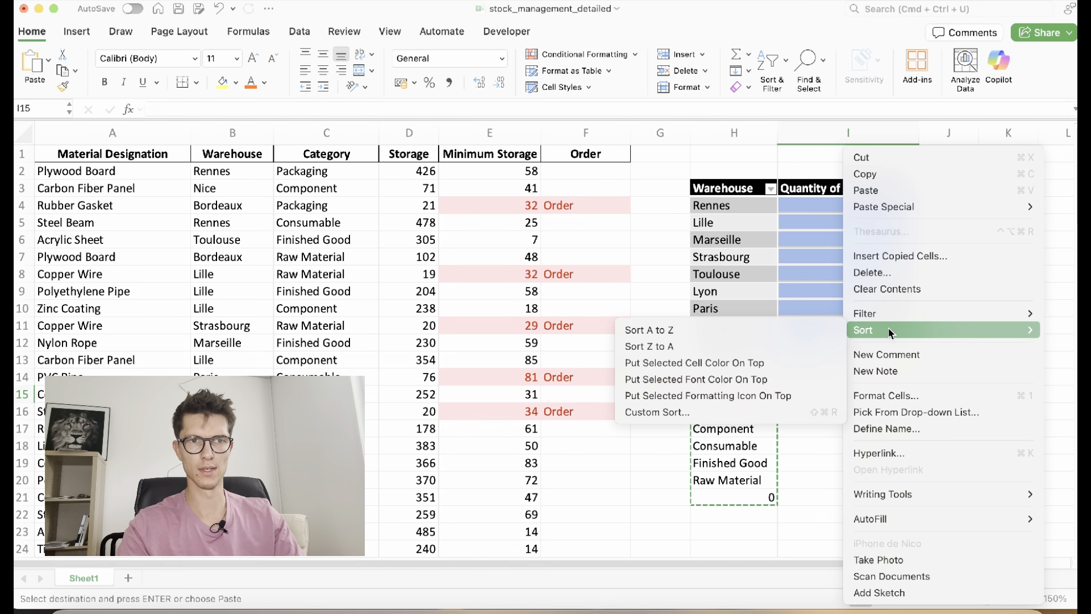
{"action": "mouse_move", "coordinate": [929, 208]}
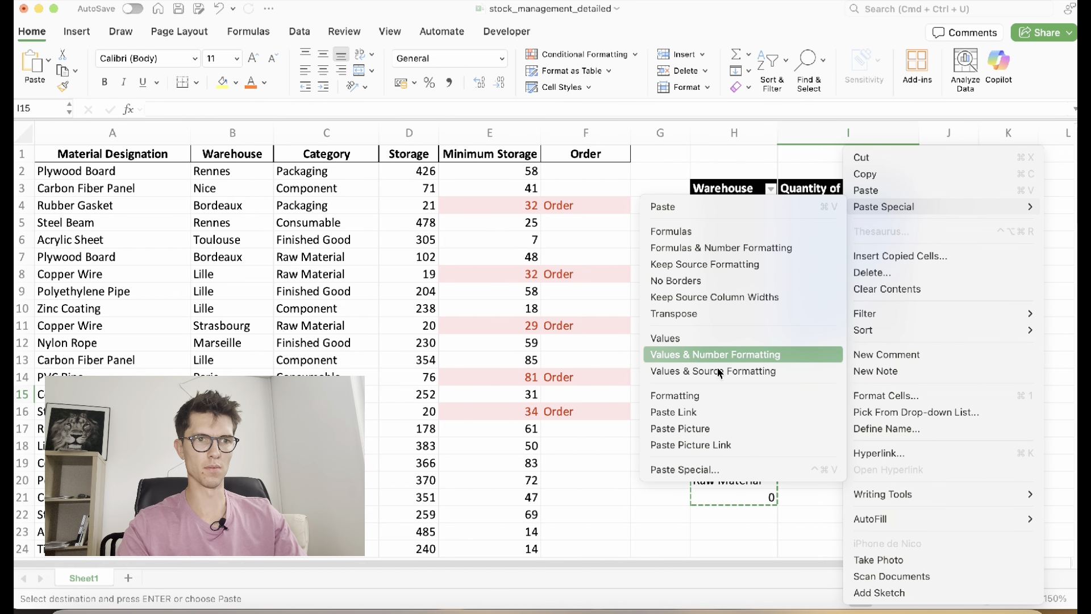
{"action": "left_click", "coordinate": [730, 338]}
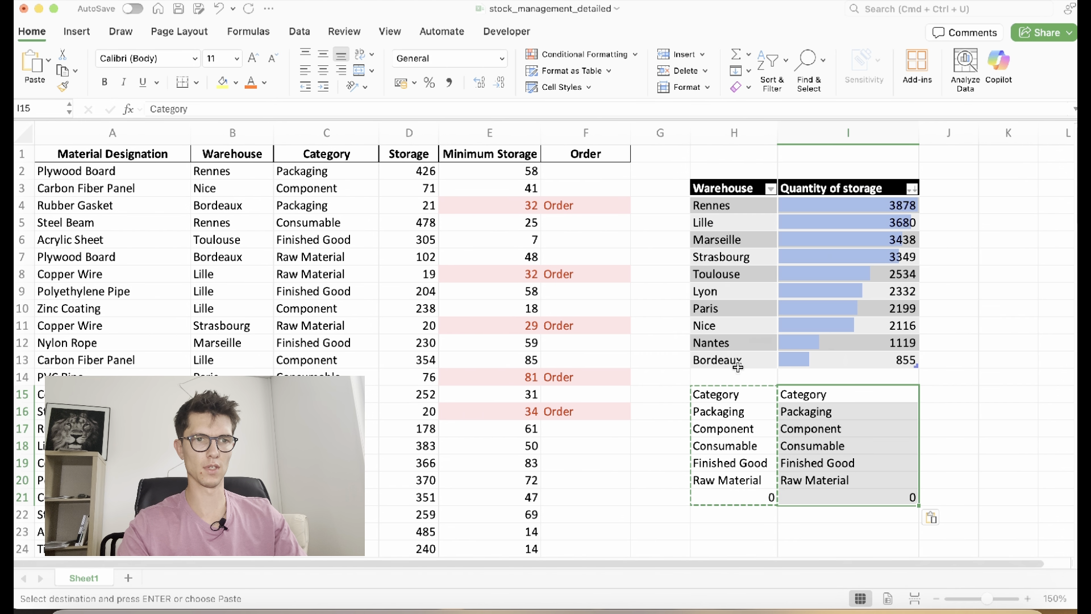
Replace the UNIQUE formula in H15 with the plain category values copied from I15
{"action": "left_click", "coordinate": [743, 393]}
{"action": "key", "text": "Delete"}
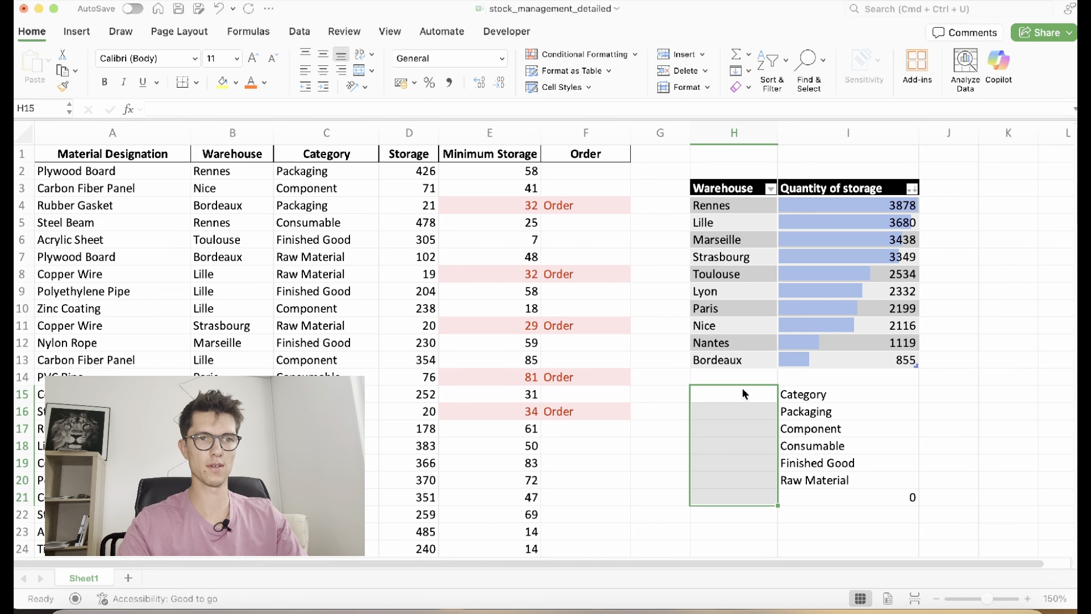
{"action": "key", "text": "Right"}
{"action": "key", "text": "shift+Down"}
{"action": "key", "text": "shift+Down"}
Clear the leftover category copies from column I, leaving I15 selected
{"action": "key", "text": "shift+Down"}
{"action": "key", "text": "shift+Down"}
{"action": "key", "text": "shift+Down"}
{"action": "key", "text": "ctrl+c"}
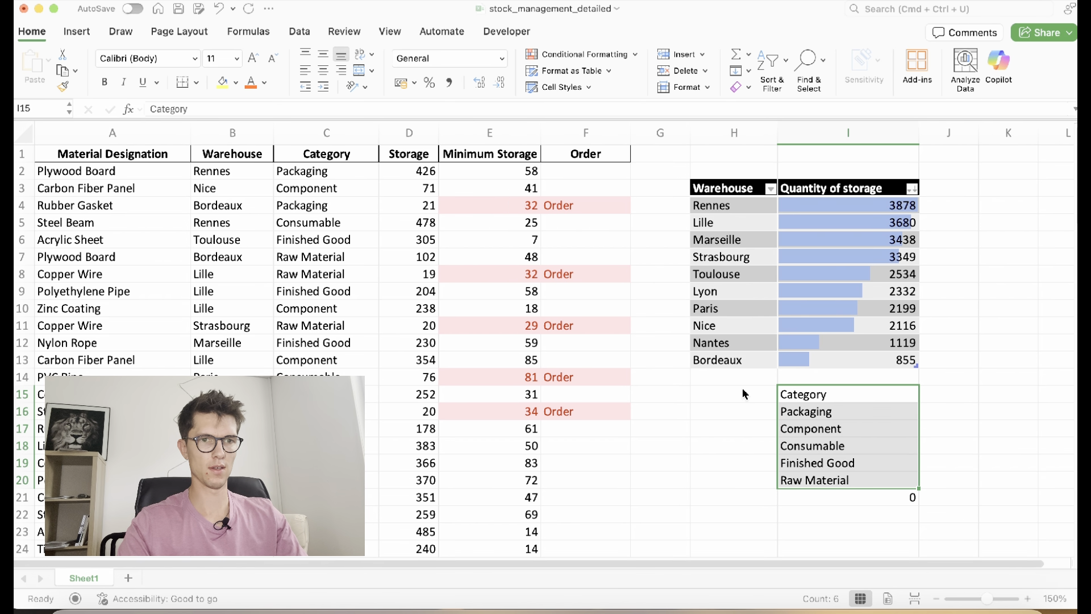
{"action": "key", "text": "Left"}
{"action": "key", "text": "ctrl+v"}
{"action": "key", "text": "Right"}
{"action": "key", "text": "shift+Down"}
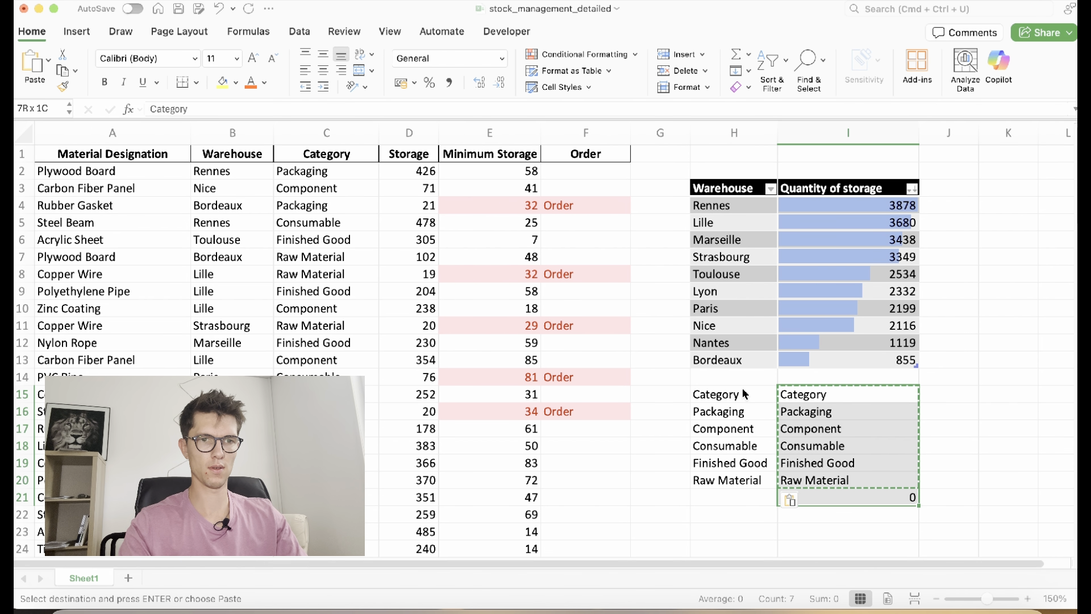
{"action": "key", "text": "Delete"}
{"action": "left_click", "coordinate": [729, 398]}
{"action": "left_click", "coordinate": [794, 397]}
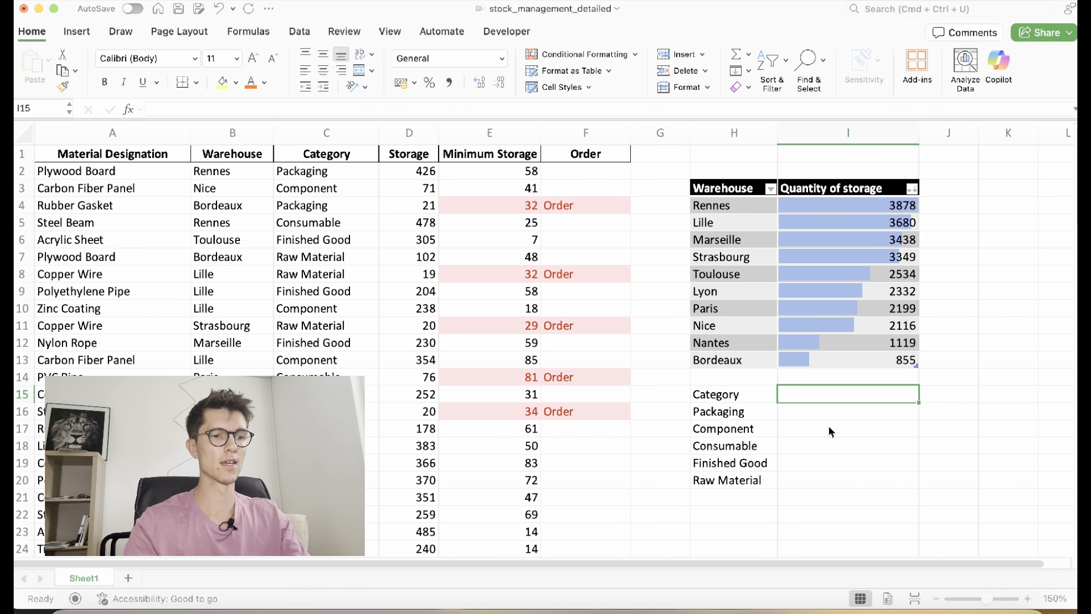
Type the heading 'Number of references' in I15
{"action": "type", "text": "Number of re"}
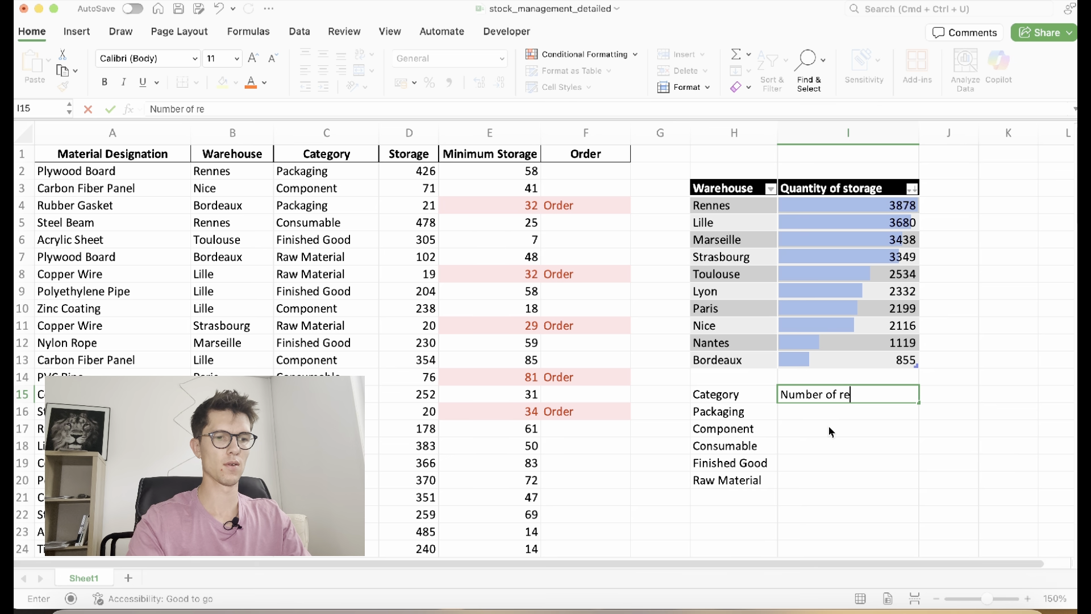
{"action": "type", "text": "ferenc"}
{"action": "key", "text": "BackSpace"}
{"action": "key", "text": "BackSpace"}
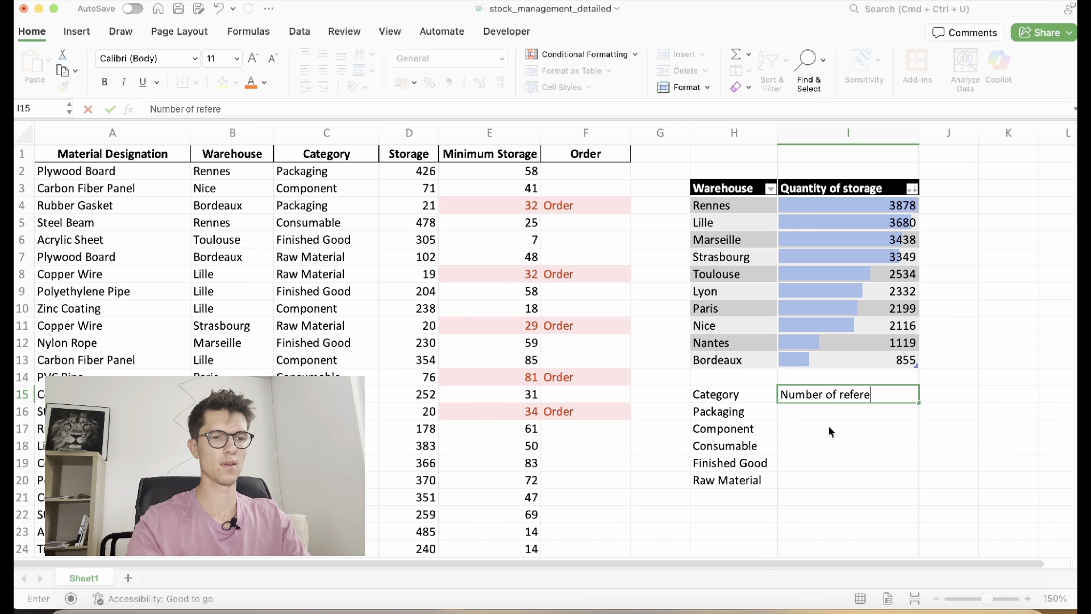
{"action": "type", "text": "nces"}
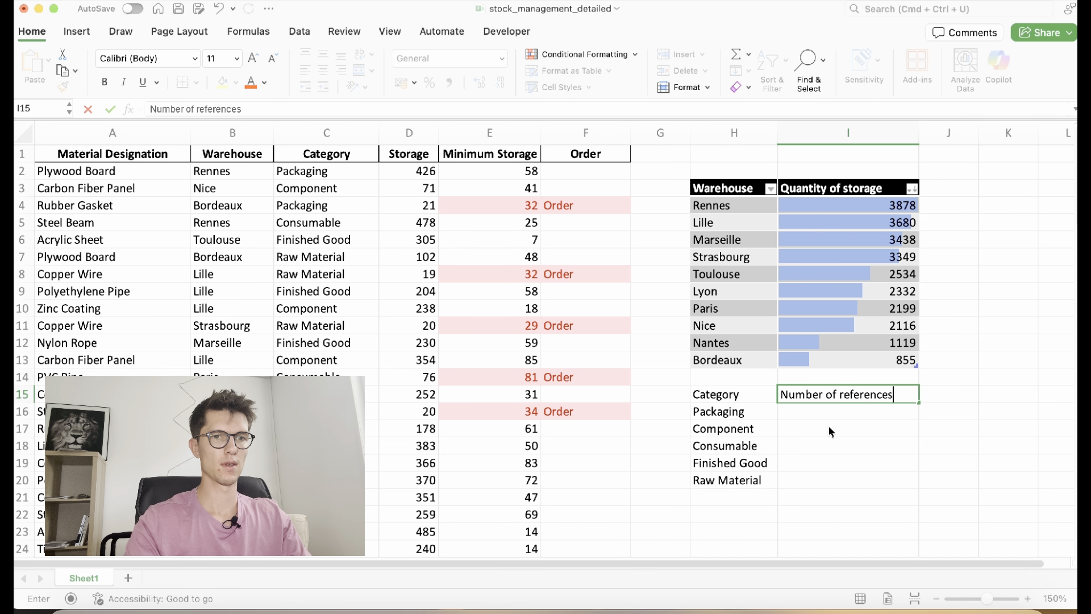
{"action": "key", "text": "Return"}
Enter =COUNTIF(C:C;H16) for Packaging and fill it down for every category
{"action": "type", "text": "="}
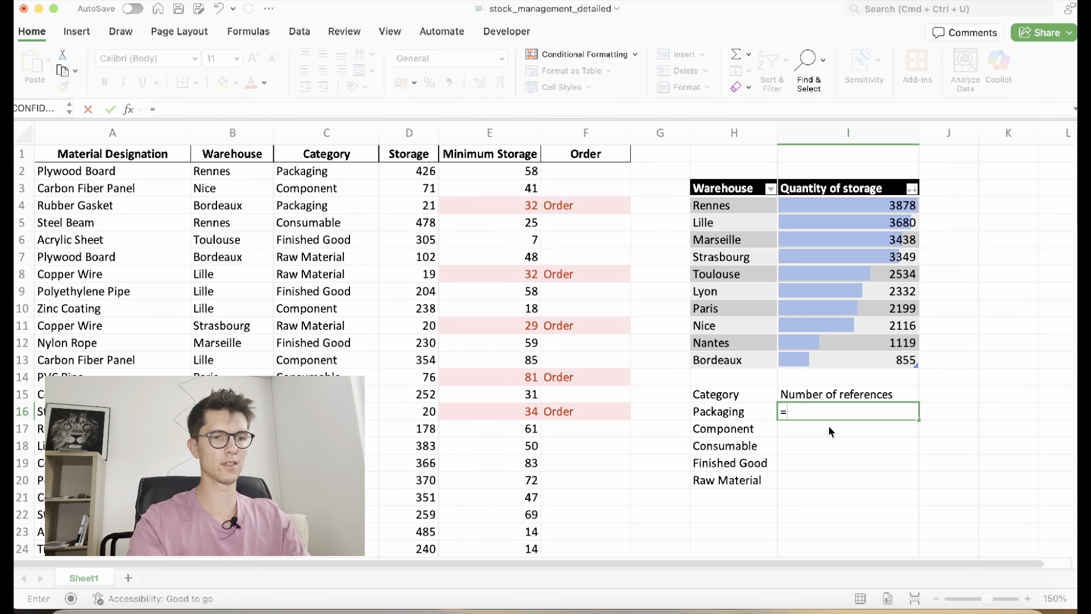
{"action": "type", "text": "countif("}
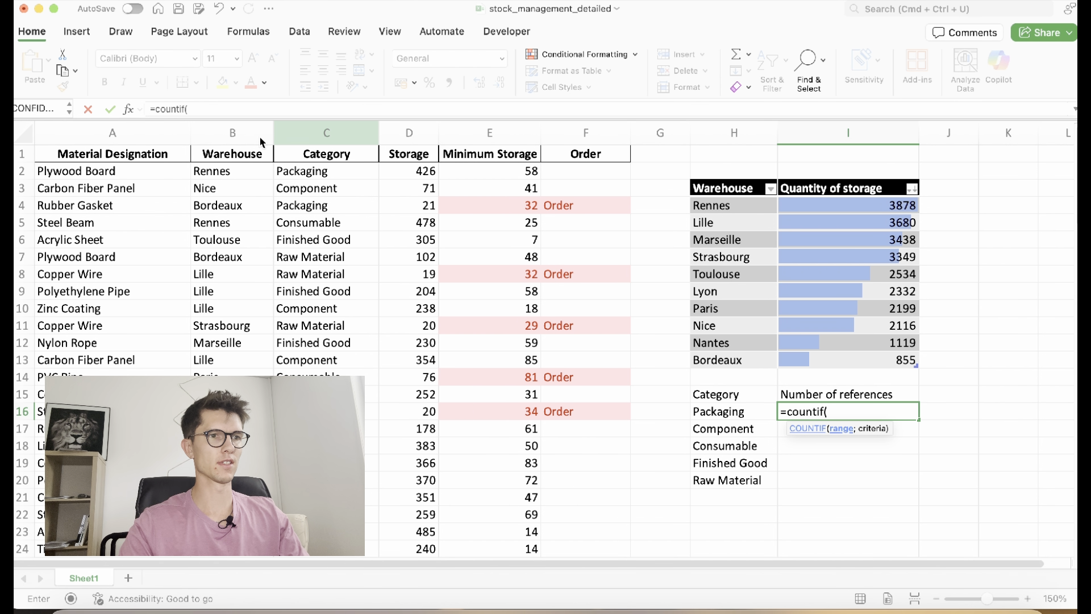
{"action": "left_click", "coordinate": [284, 137]}
{"action": "type", "text": ";"}
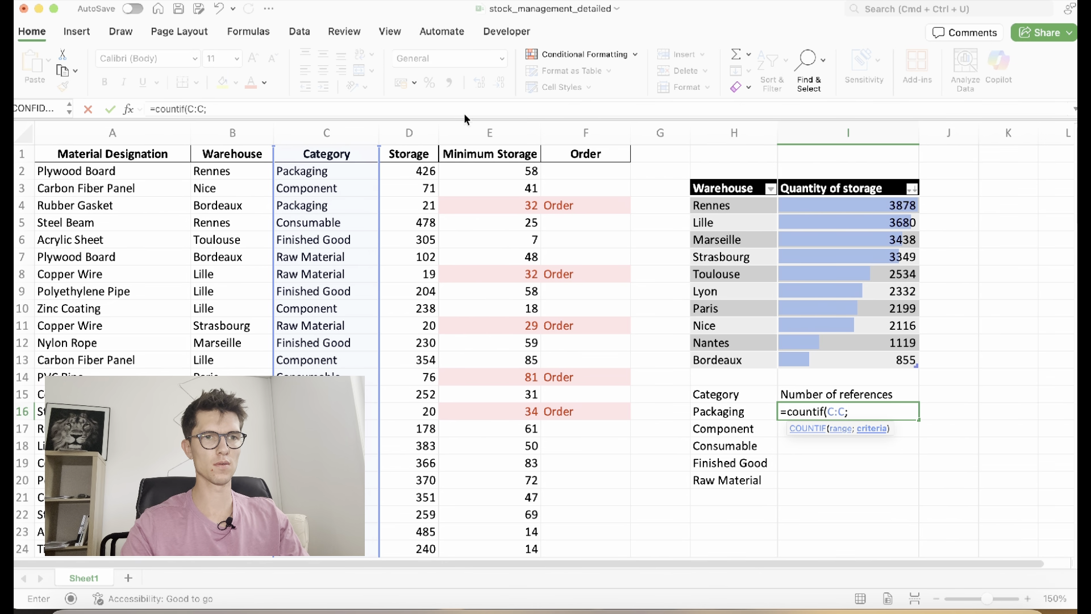
{"action": "left_click", "coordinate": [742, 413]}
{"action": "key", "text": "Return"}
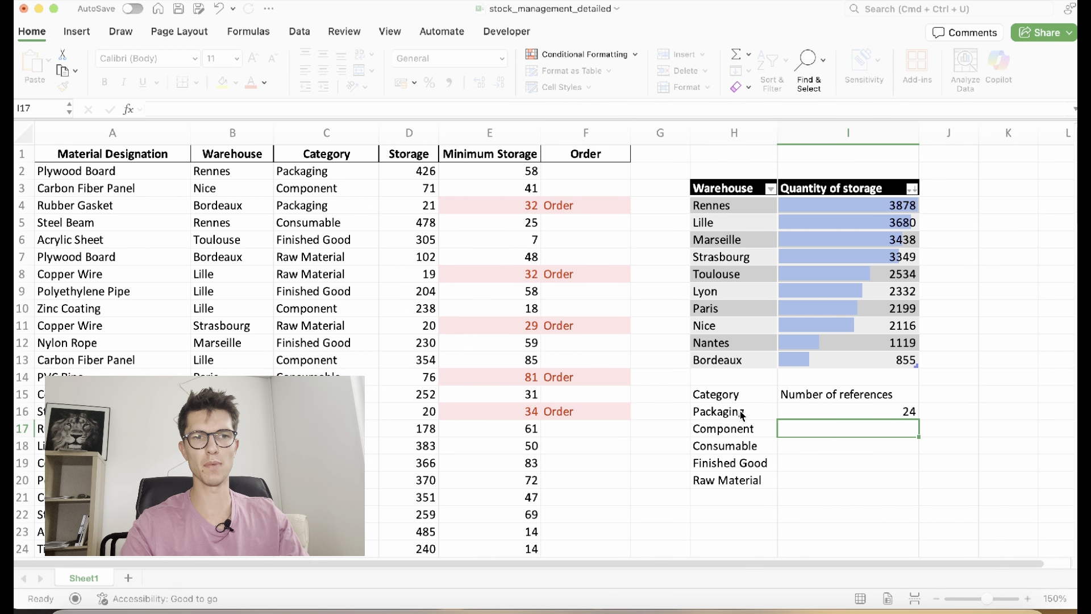
{"action": "left_click", "coordinate": [916, 418]}
{"action": "double_click", "coordinate": [918, 419]}
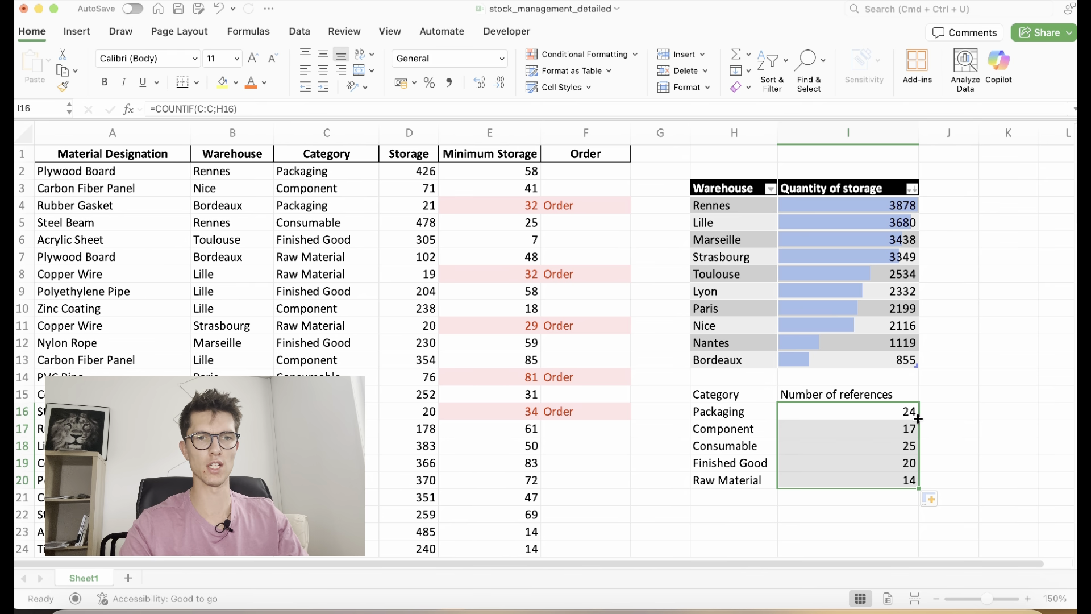
Centre-align the category counts
{"action": "left_click", "coordinate": [326, 68]}
{"action": "left_click", "coordinate": [774, 429]}
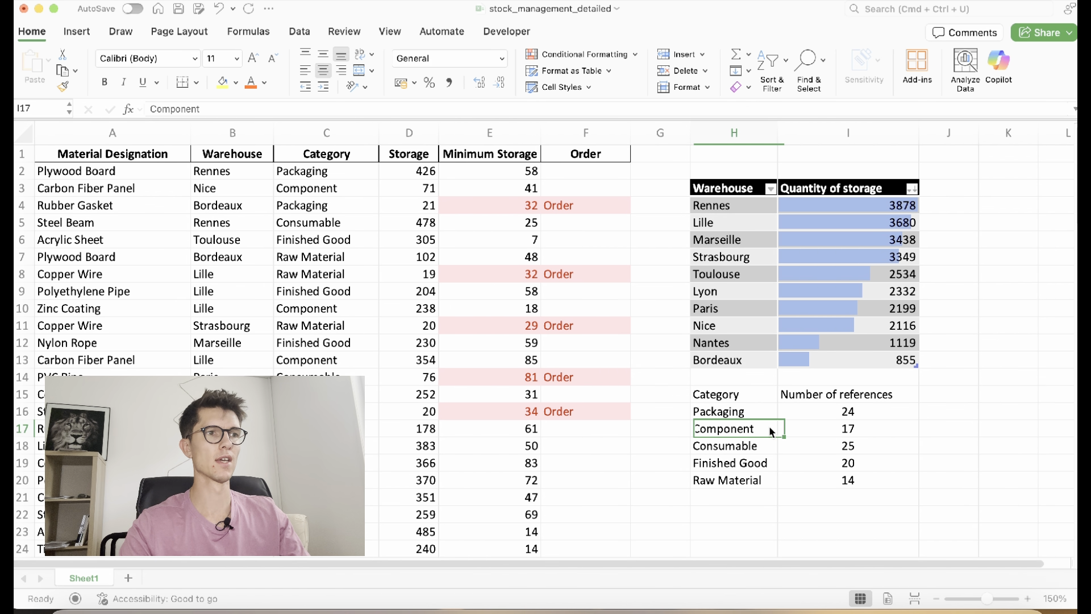
{"action": "left_click", "coordinate": [88, 35]}
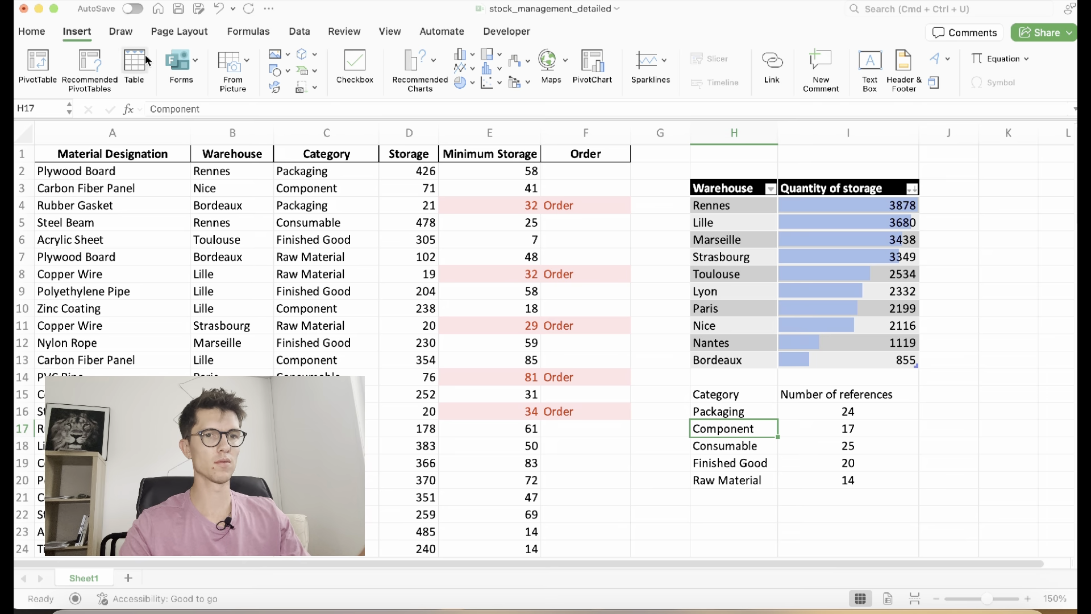
Convert H15:I20 into a table with headers, then select the counts I16:I20
{"action": "left_click", "coordinate": [142, 57]}
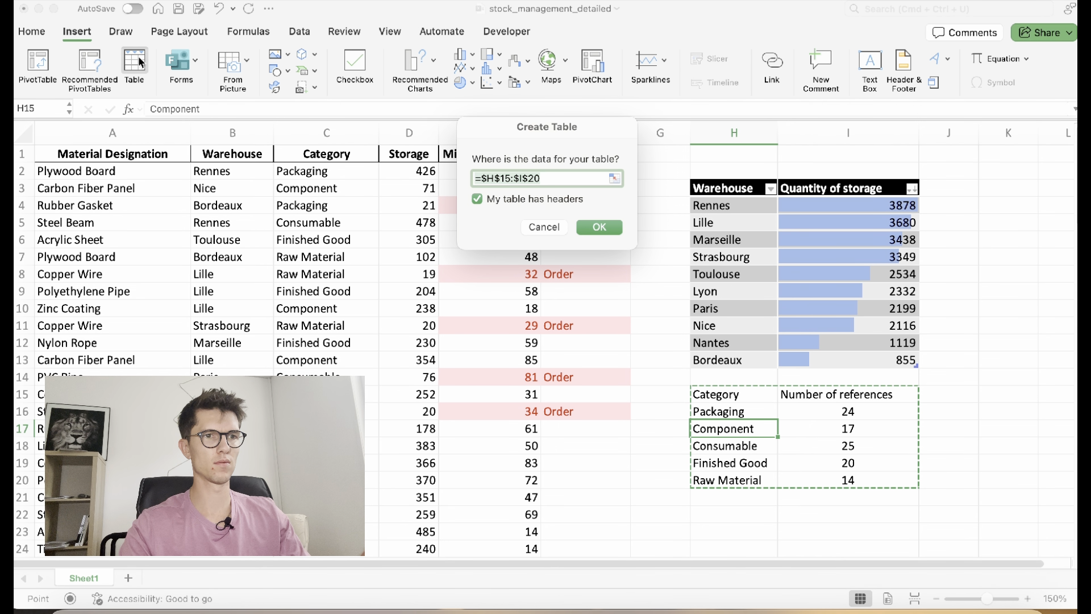
{"action": "left_click", "coordinate": [599, 227]}
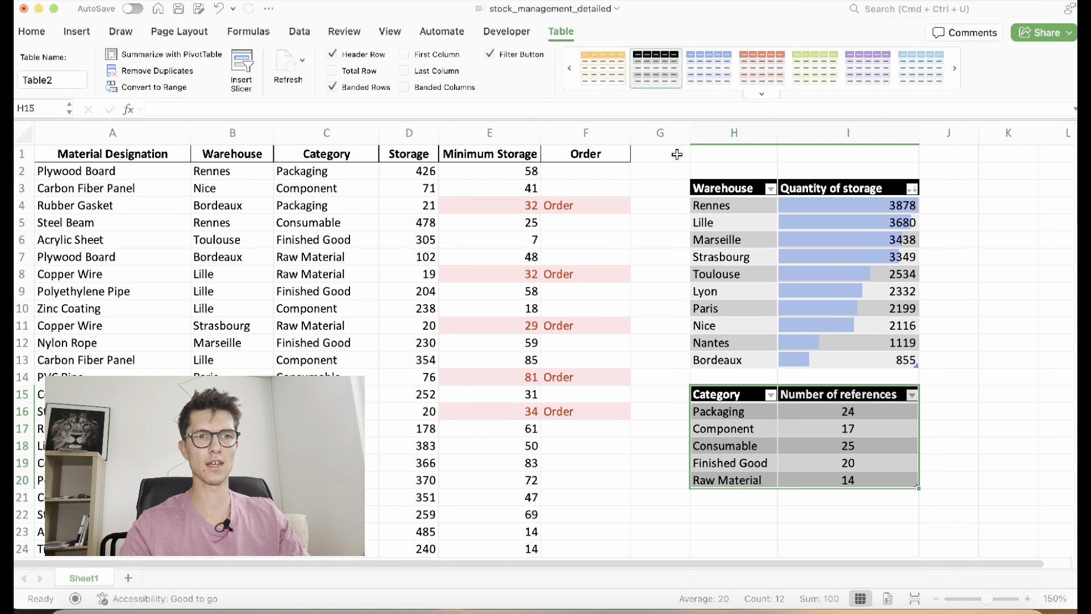
{"action": "left_click", "coordinate": [775, 417]}
{"action": "left_click_drag", "start_coordinate": [812, 421], "coordinate": [810, 484]}
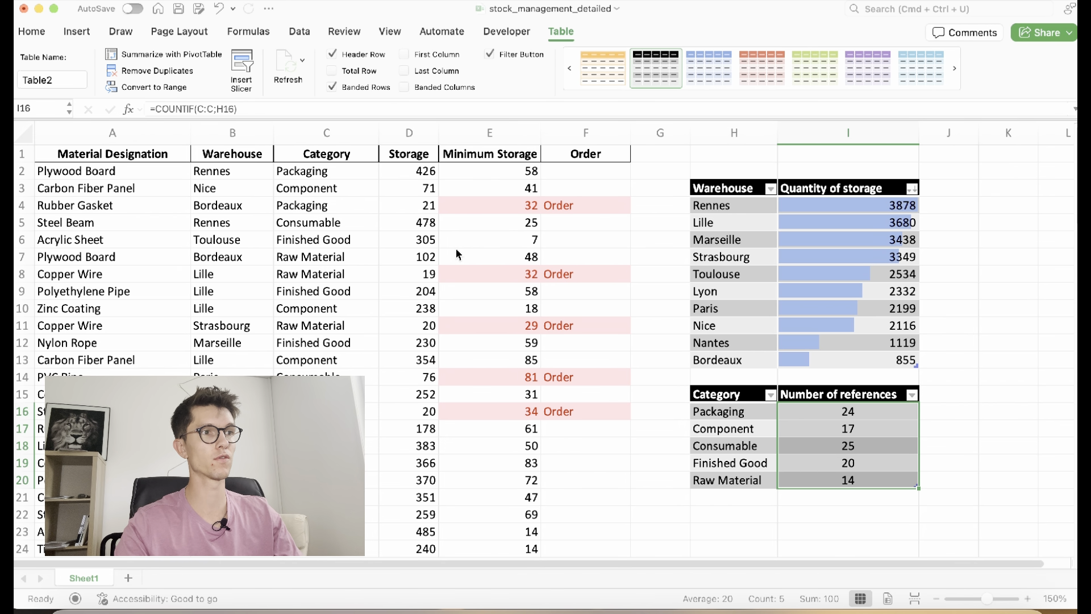
{"action": "left_click", "coordinate": [33, 32]}
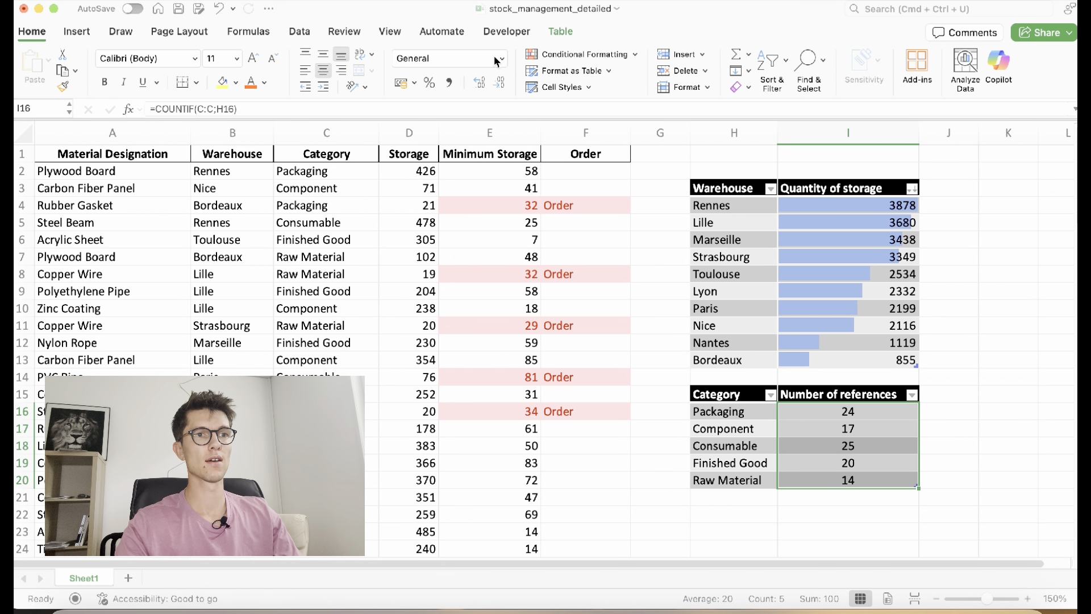
Add a Top 1 Items rule with green fill to highlight the highest count
{"action": "left_click", "coordinate": [562, 55]}
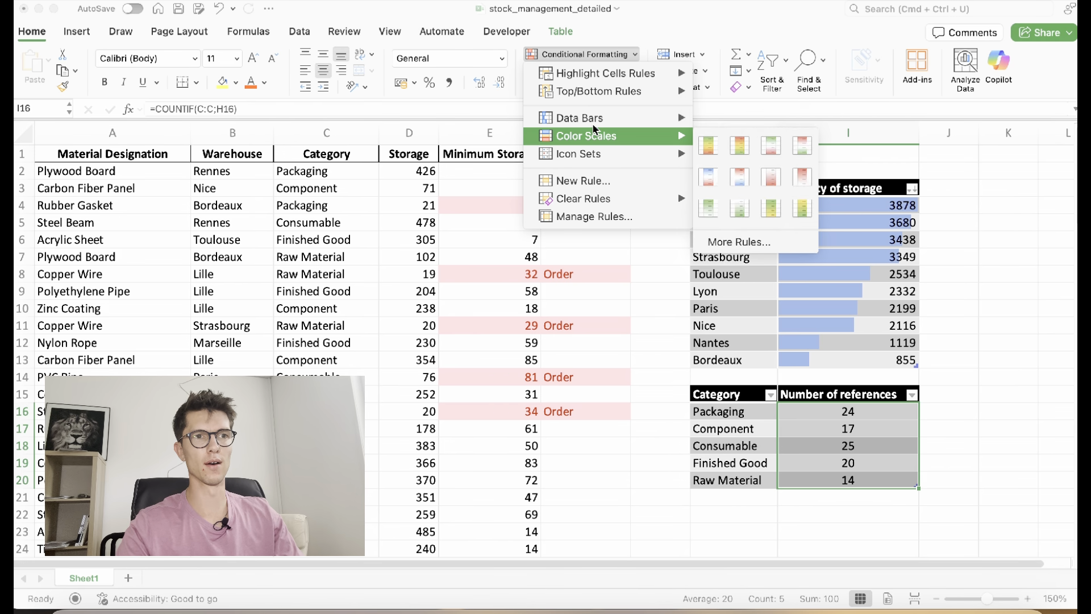
{"action": "mouse_move", "coordinate": [607, 94]}
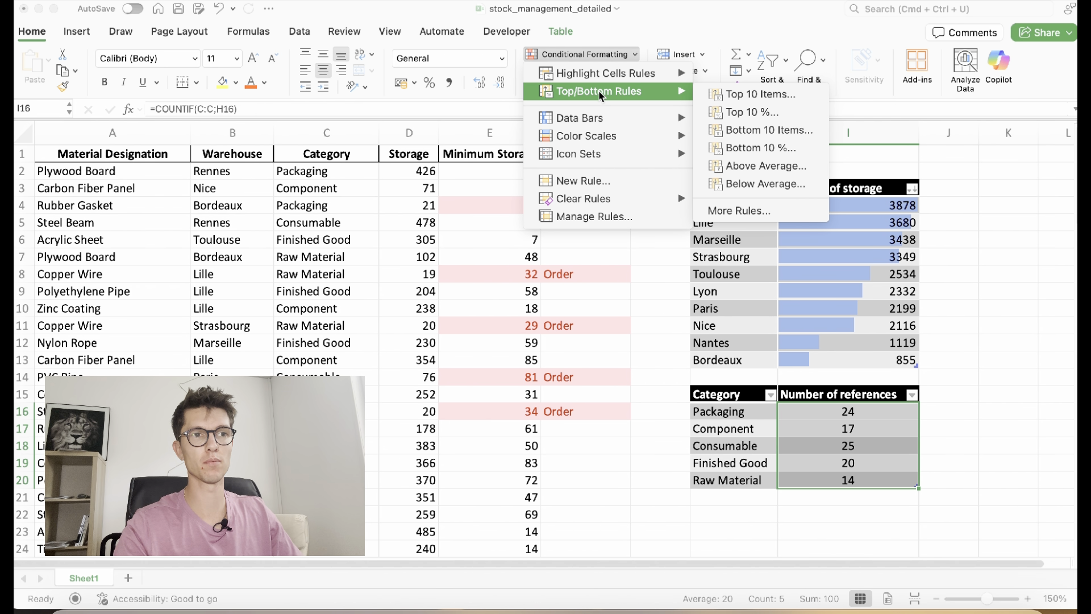
{"action": "left_click", "coordinate": [726, 96]}
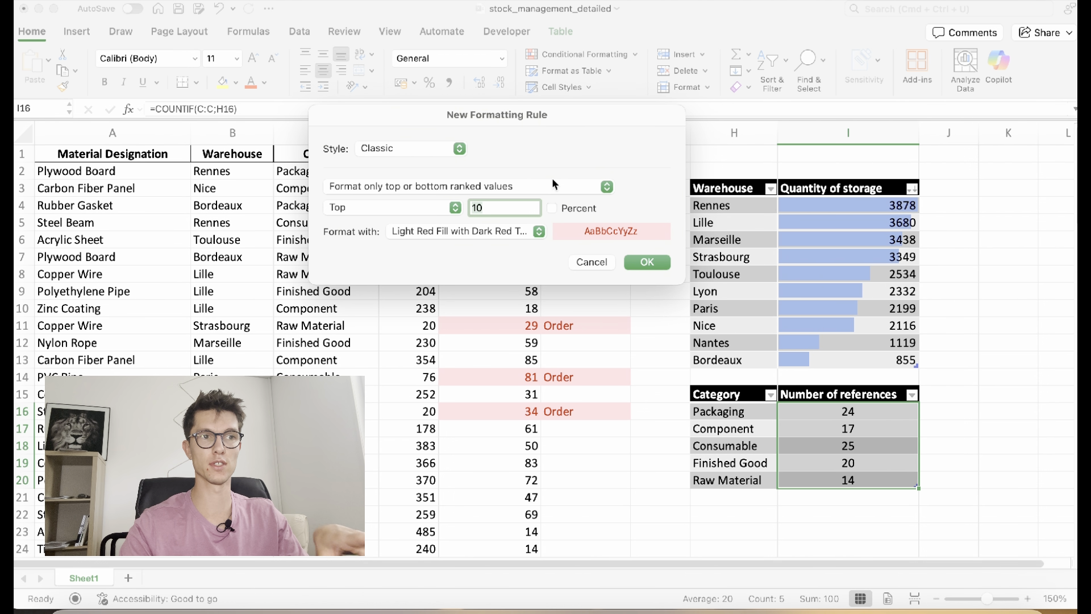
{"action": "left_click", "coordinate": [529, 209]}
{"action": "key", "text": "BackSpace"}
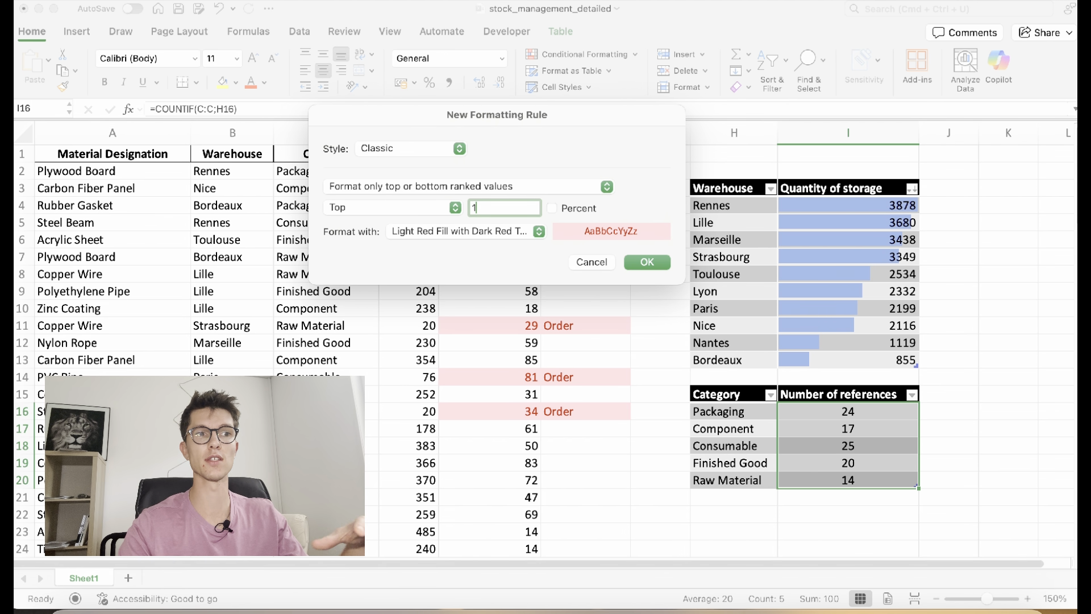
{"action": "left_click", "coordinate": [516, 230]}
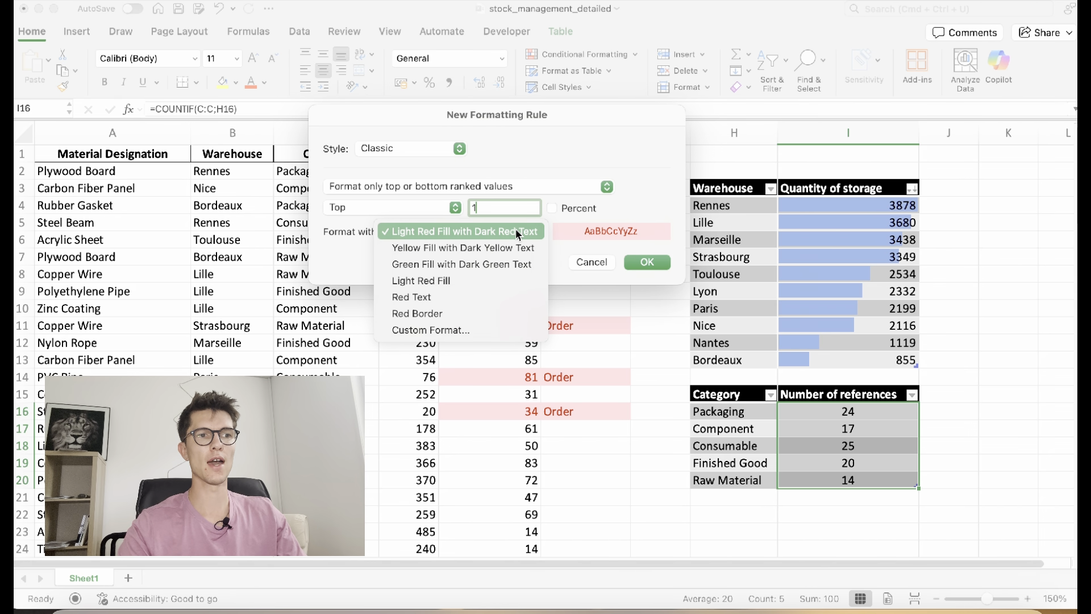
{"action": "left_click", "coordinate": [493, 263]}
{"action": "left_click", "coordinate": [642, 261]}
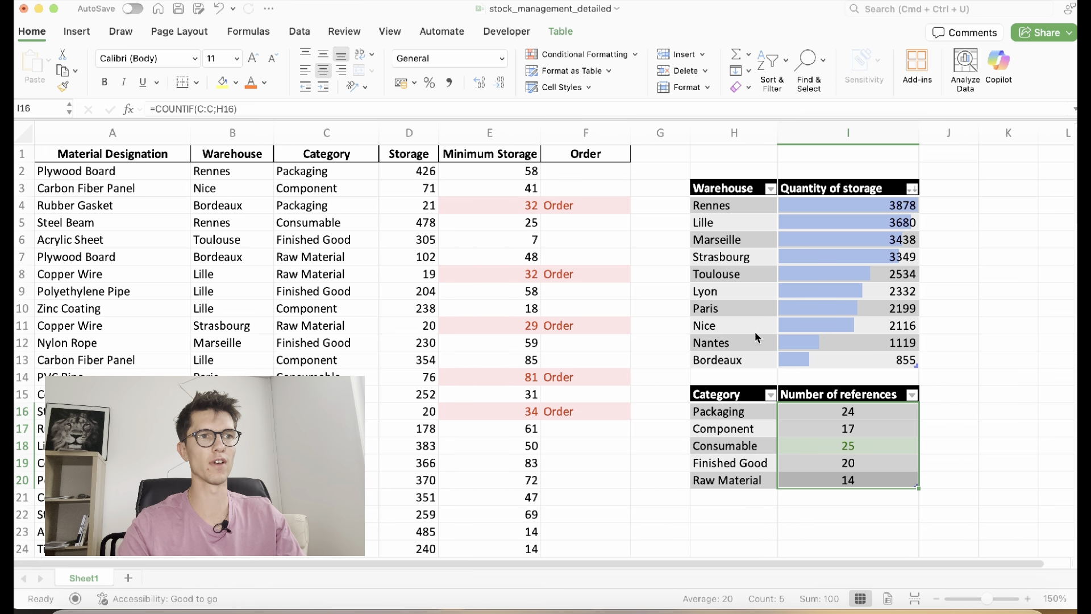
Add a Bottom 1 Items rule with light red fill to highlight the lowest count
{"action": "left_click", "coordinate": [612, 55]}
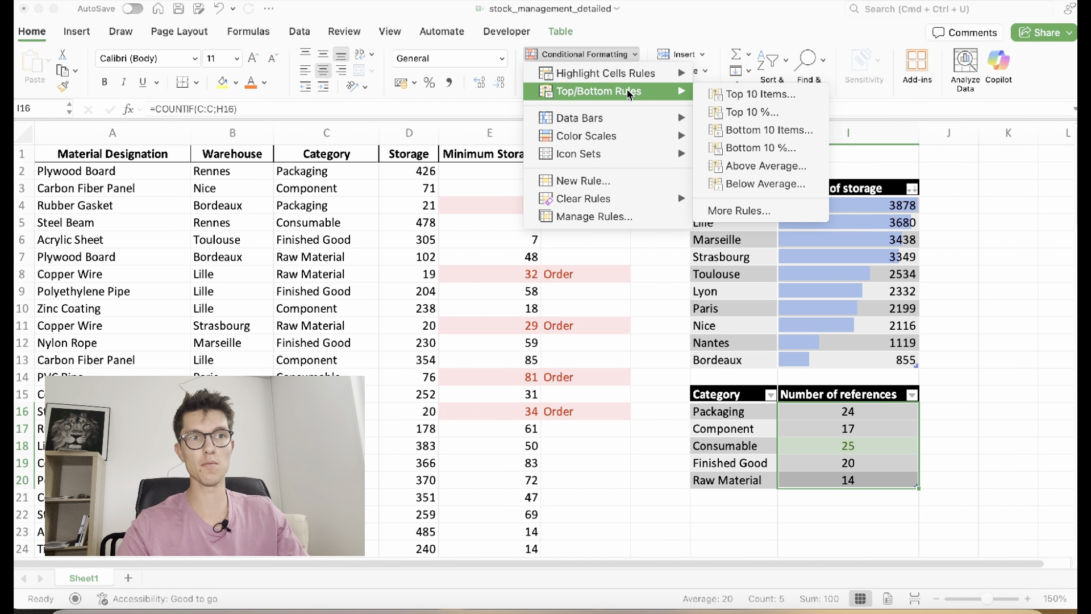
{"action": "left_click", "coordinate": [733, 130]}
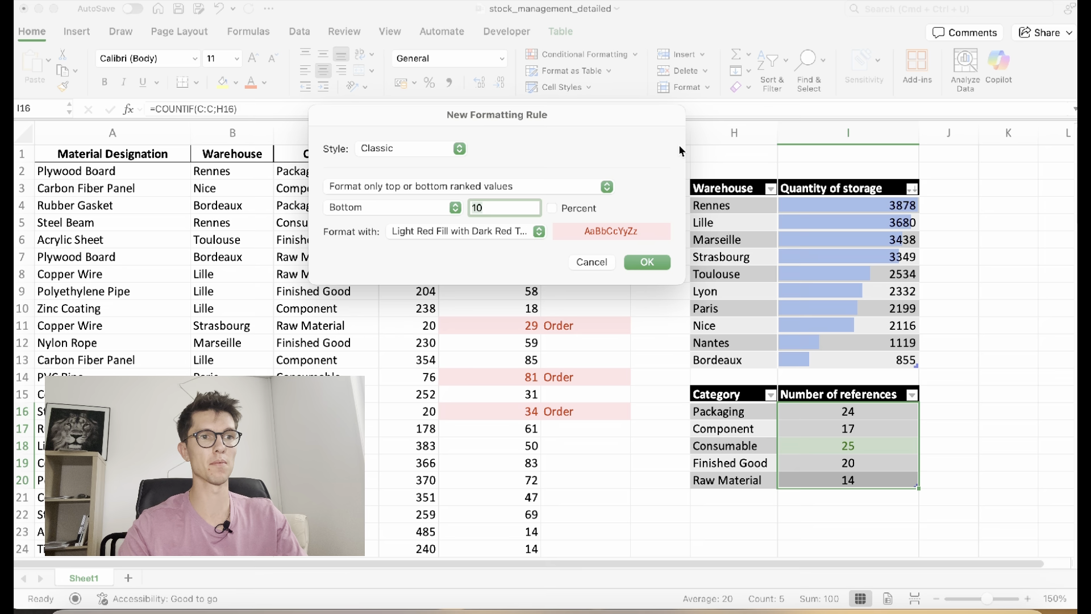
{"action": "double_click", "coordinate": [506, 207]}
{"action": "key", "text": "BackSpace"}
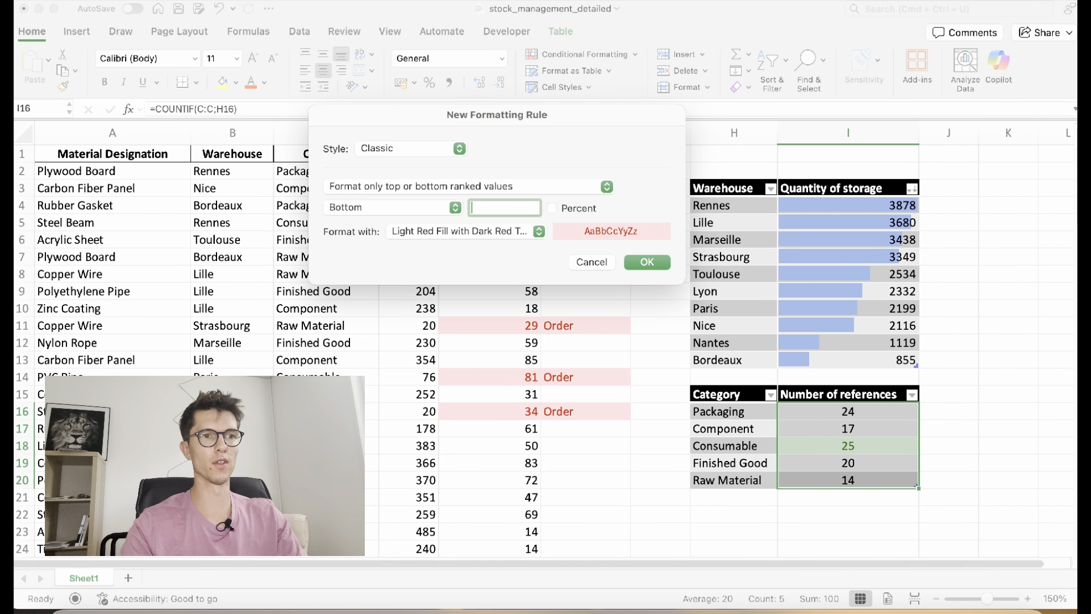
{"action": "type", "text": "1"}
{"action": "left_click", "coordinate": [660, 262]}
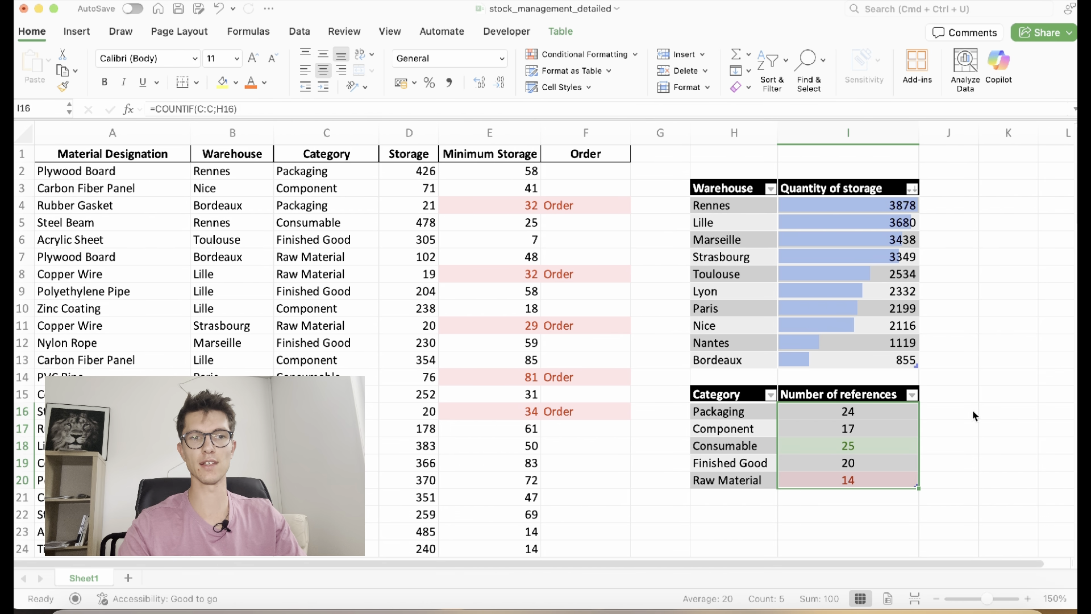
{"action": "left_click", "coordinate": [941, 413]}
Sort the category table ascending by Number of references, Raw Material 14 to Consumable 25
{"action": "left_click", "coordinate": [885, 400]}
{"action": "left_click", "coordinate": [912, 395]}
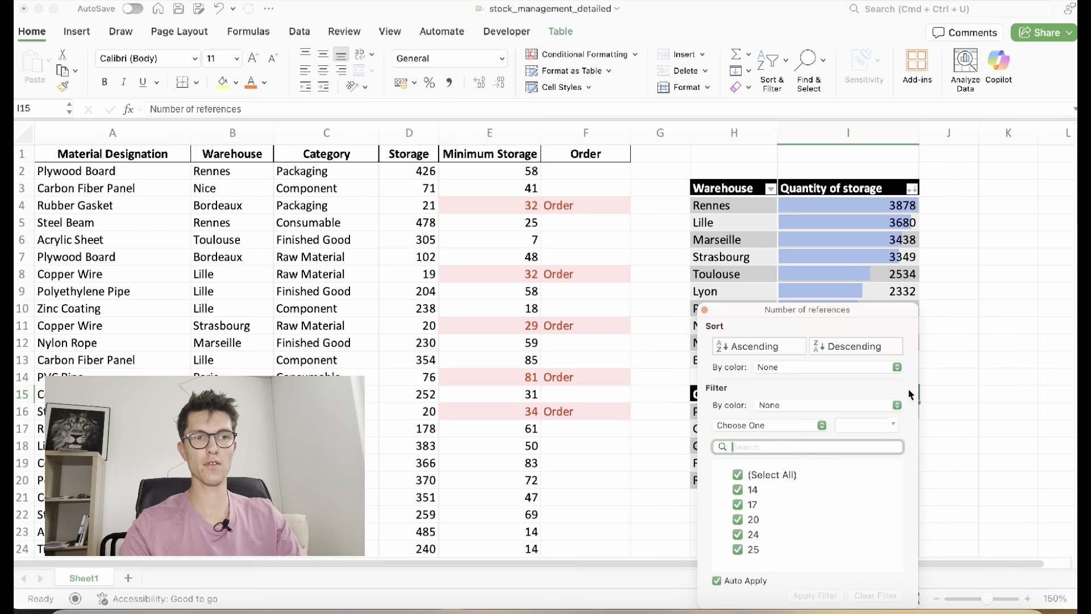
{"action": "left_click", "coordinate": [789, 347]}
{"action": "left_click", "coordinate": [950, 373]}
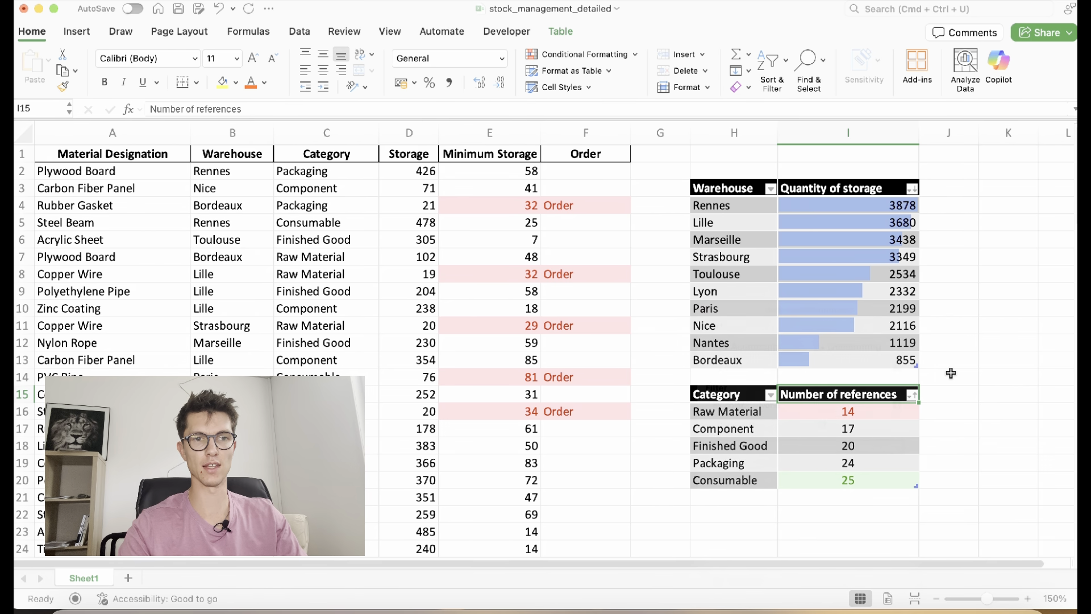
{"action": "left_click", "coordinate": [897, 426]}
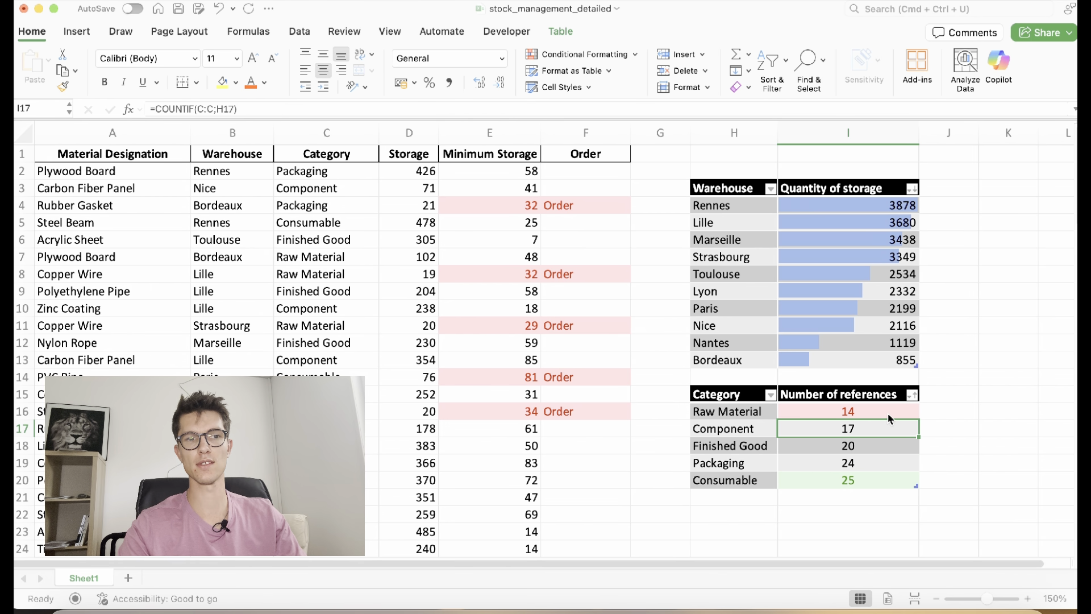
{"action": "left_click", "coordinate": [890, 417]}
{"action": "left_click_drag", "start_coordinate": [888, 411], "coordinate": [888, 469]}
{"action": "left_click", "coordinate": [766, 466]}
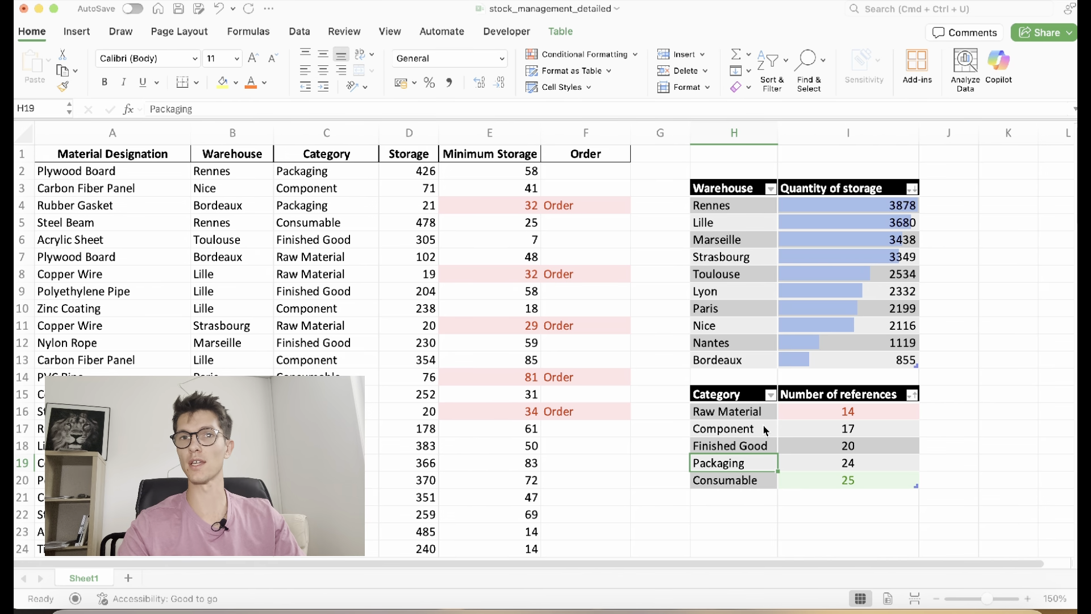